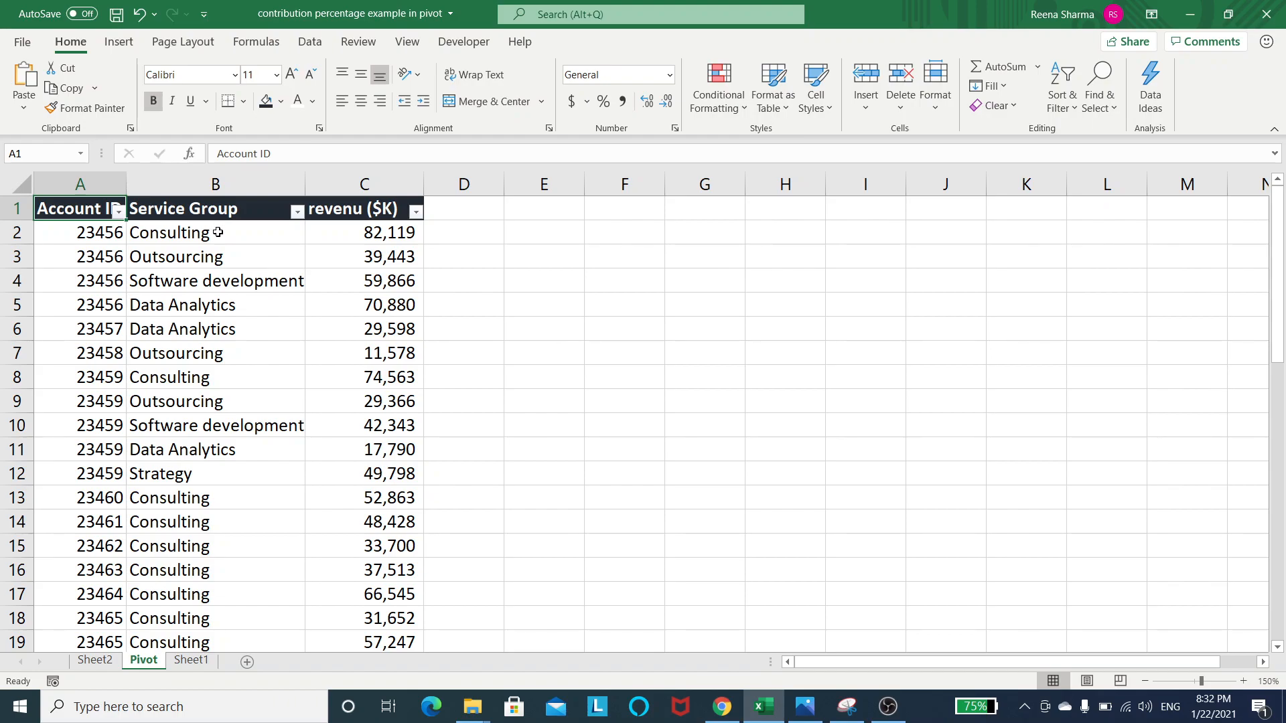
Filter the Account ID column to show only the first account in the list
left_click(243, 239)
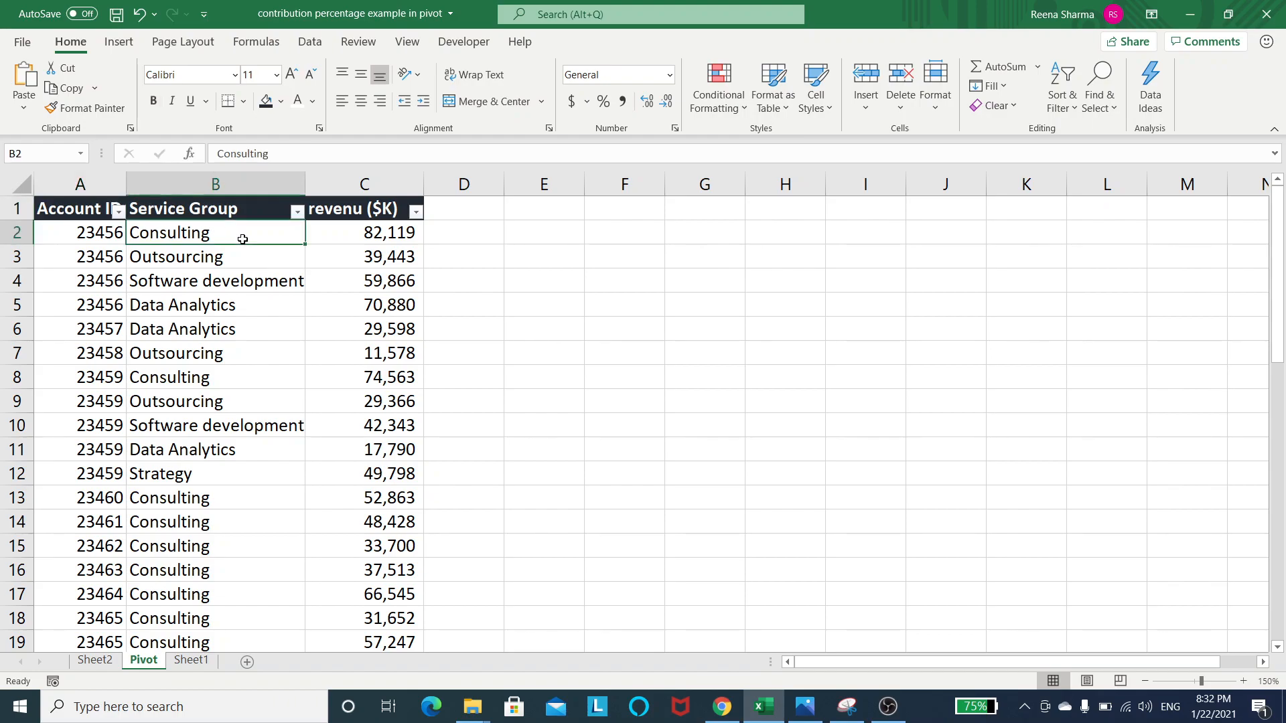
left_click(102, 232)
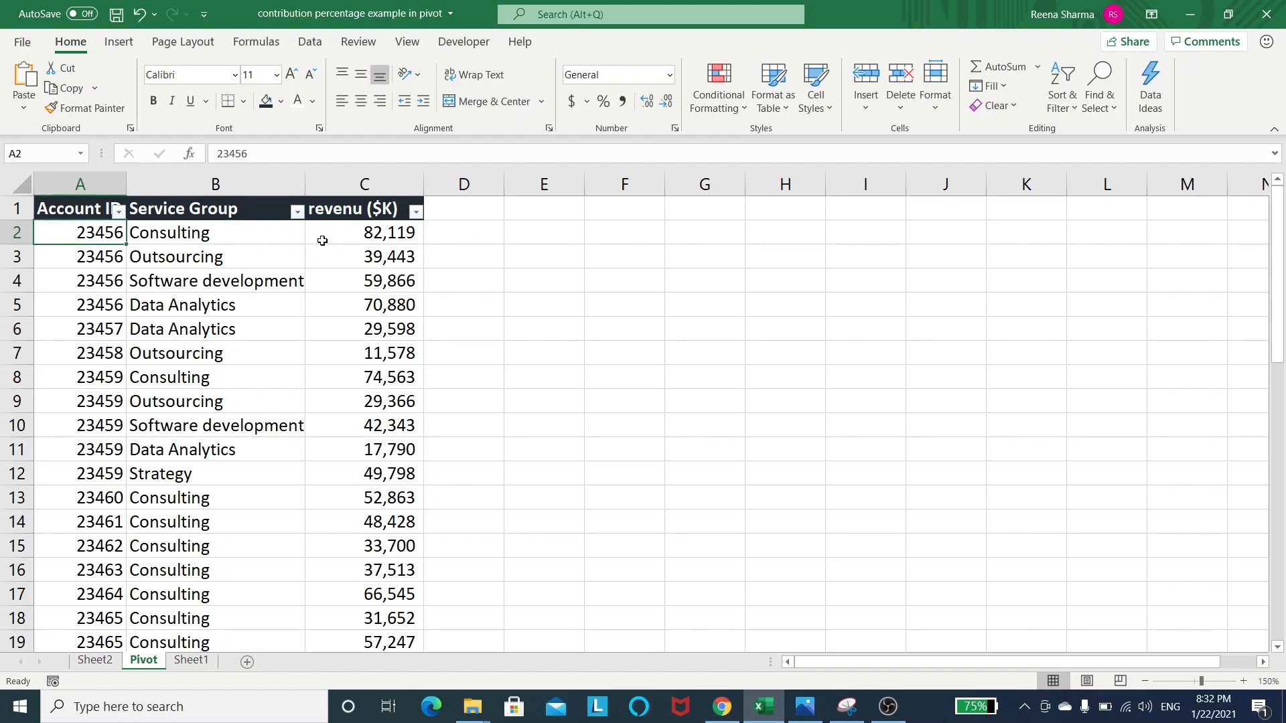
left_click(119, 212)
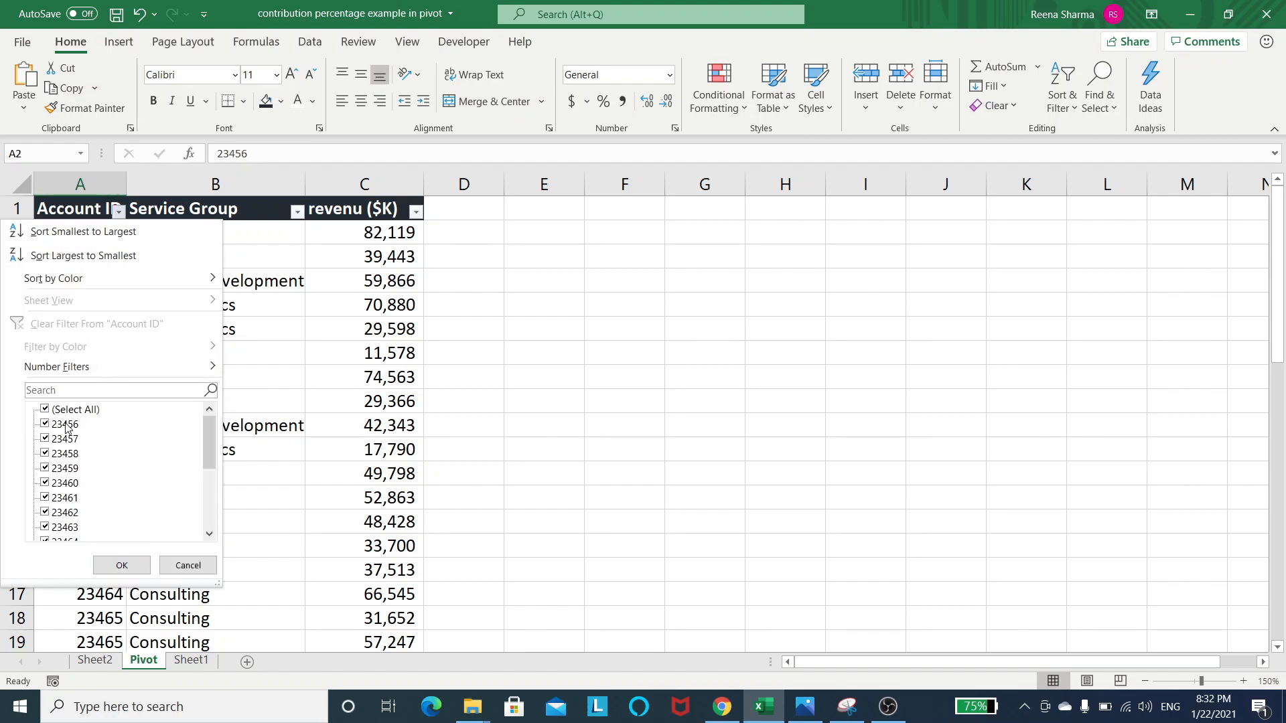
left_click(66, 409)
left_click(65, 424)
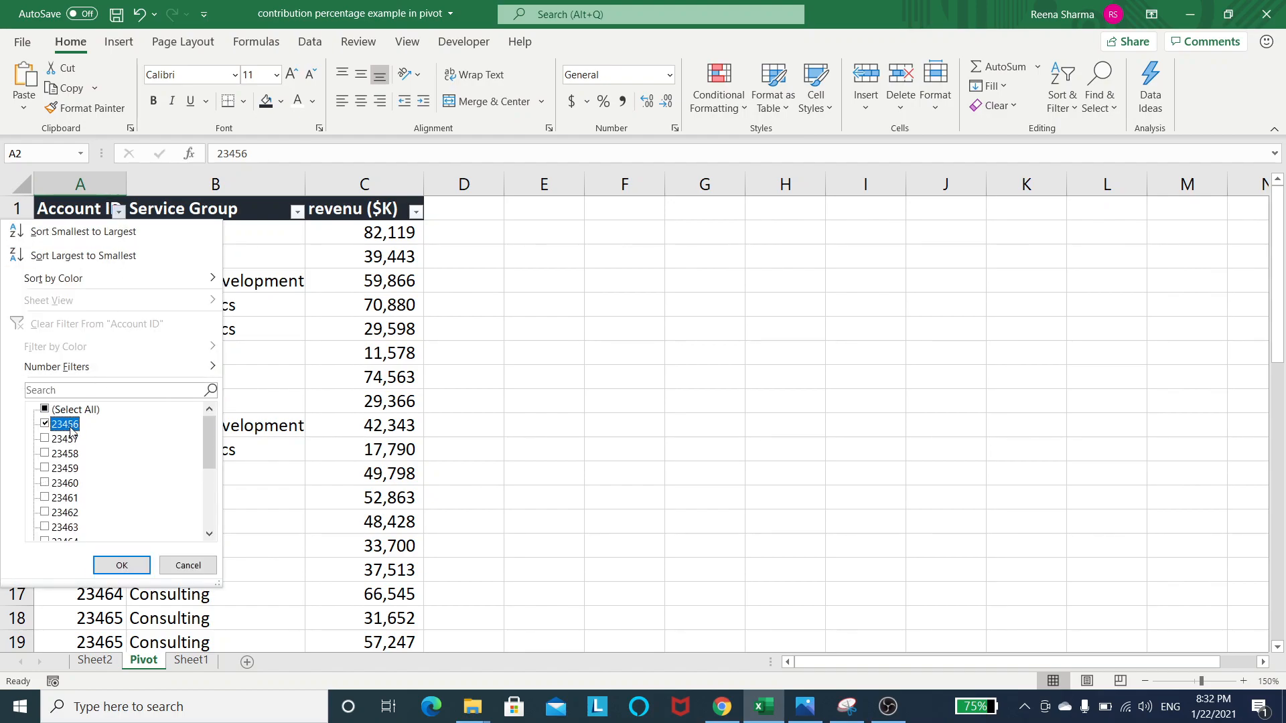
left_click(127, 570)
Examine the filtered account's service groups and the revenue recorded for each one
left_click(173, 215)
left_click_drag(175, 231, 178, 307)
left_click(92, 231)
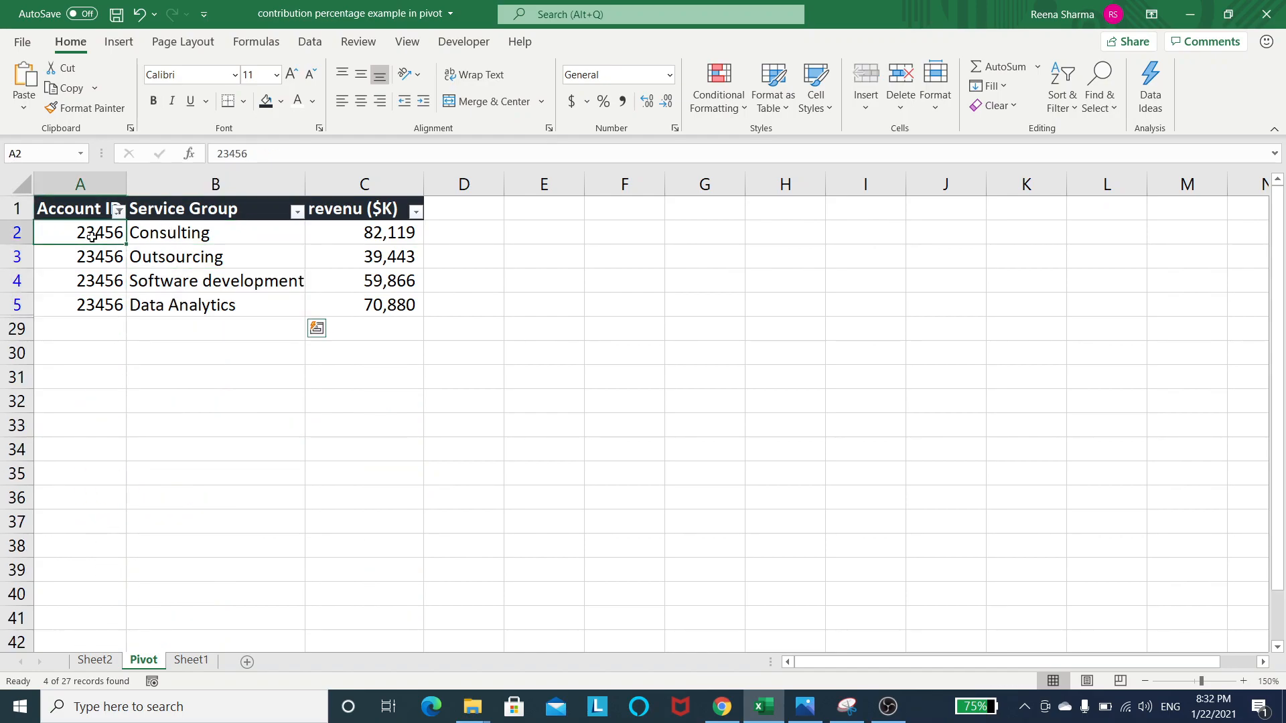
left_click_drag(91, 231, 99, 320)
left_click(395, 232)
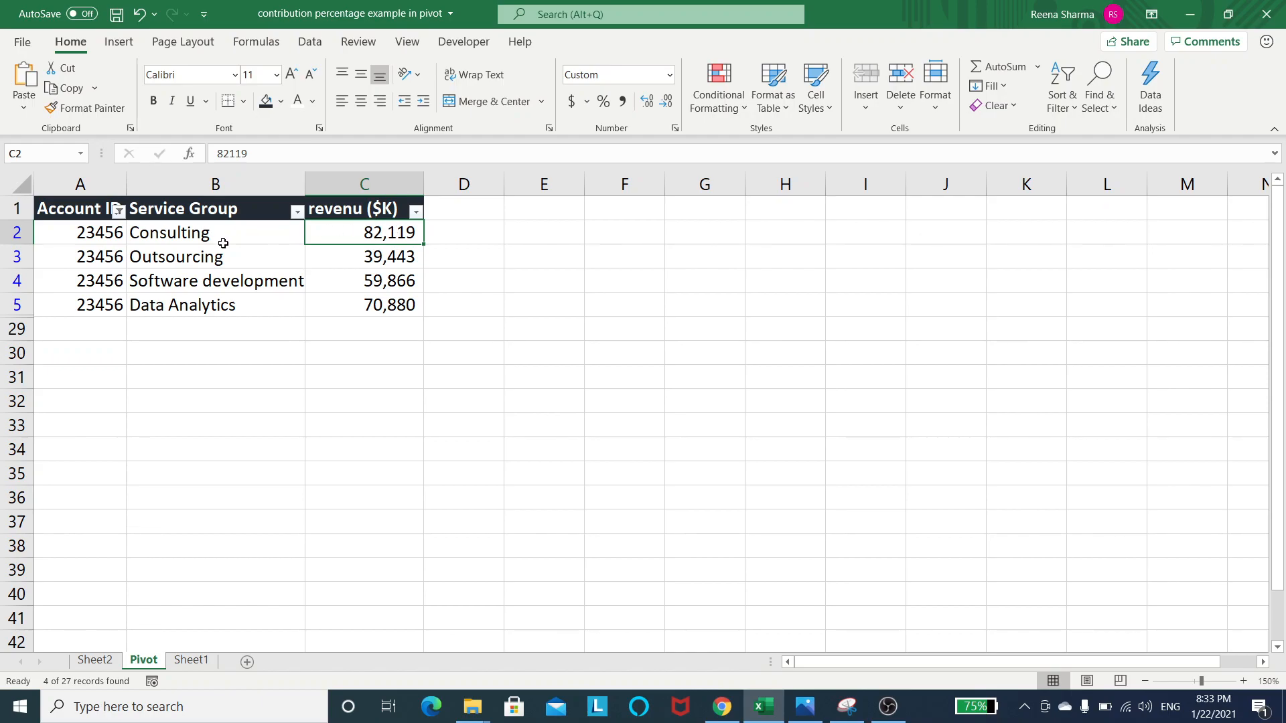
left_click(224, 238)
left_click(344, 237)
left_click(347, 256)
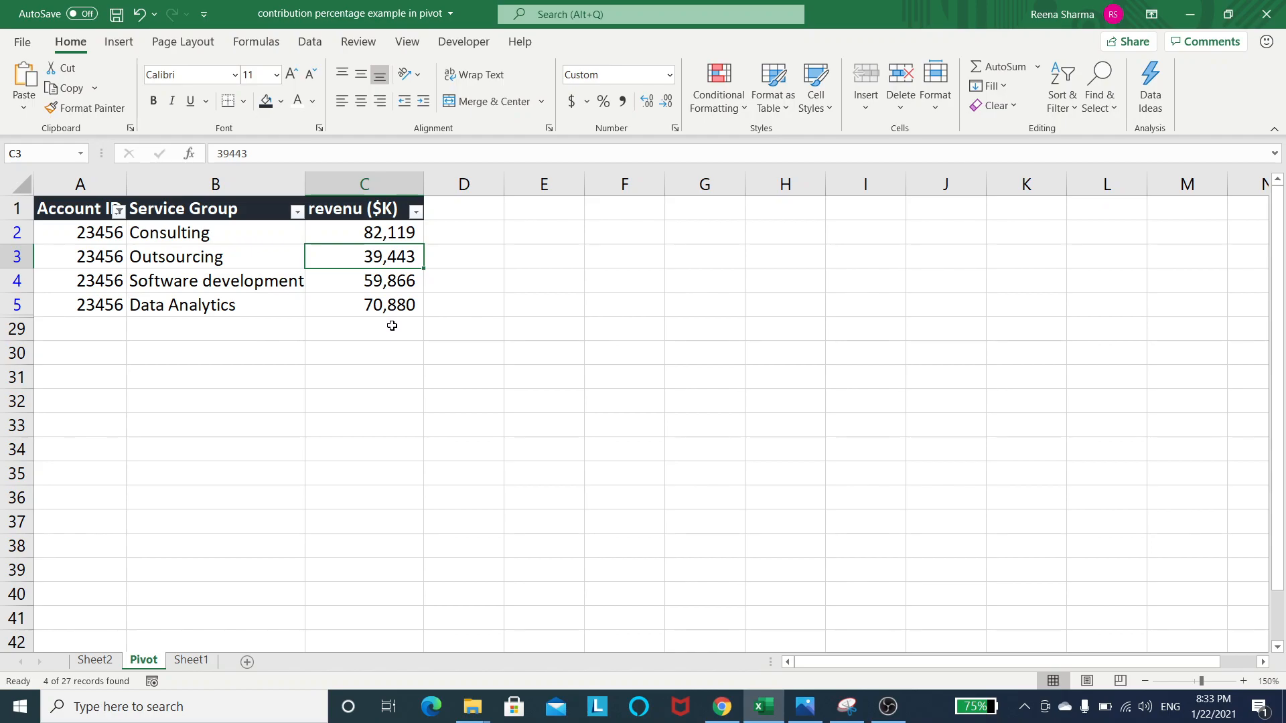
left_click(478, 234)
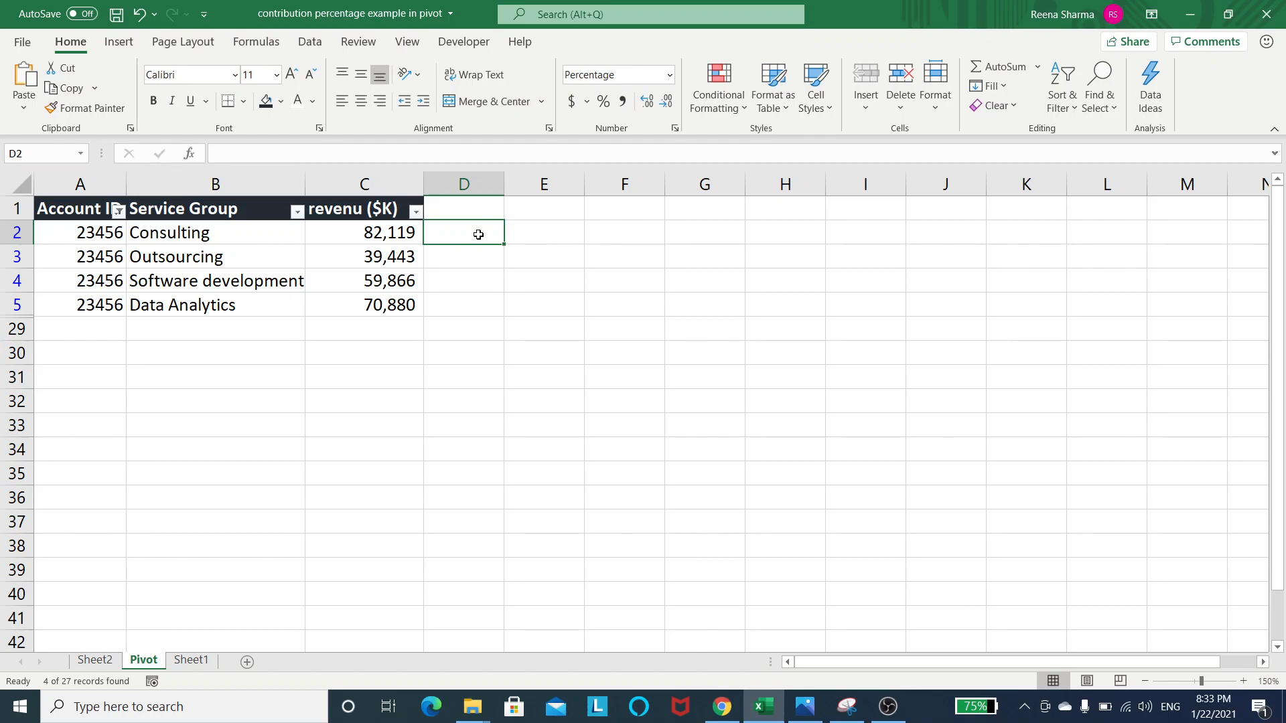
Reset the Account ID filter so that all accounts are included
left_click(120, 223)
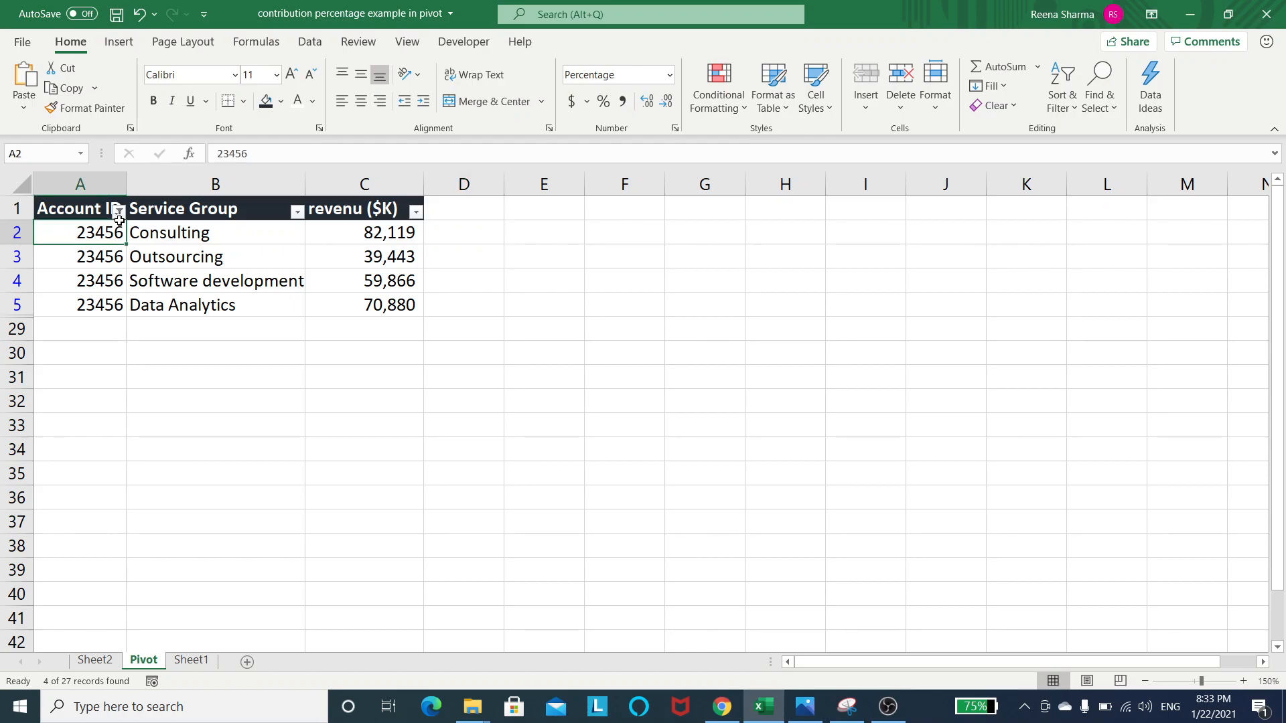
left_click(119, 212)
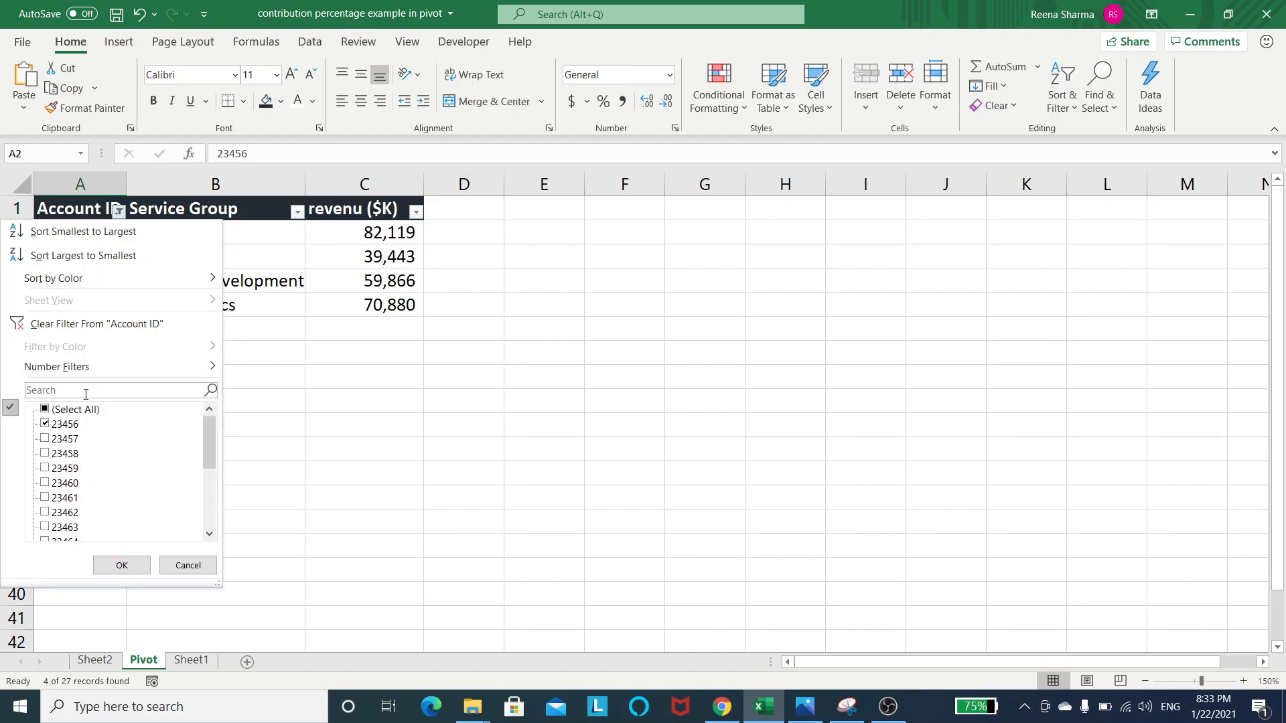
left_click(122, 565)
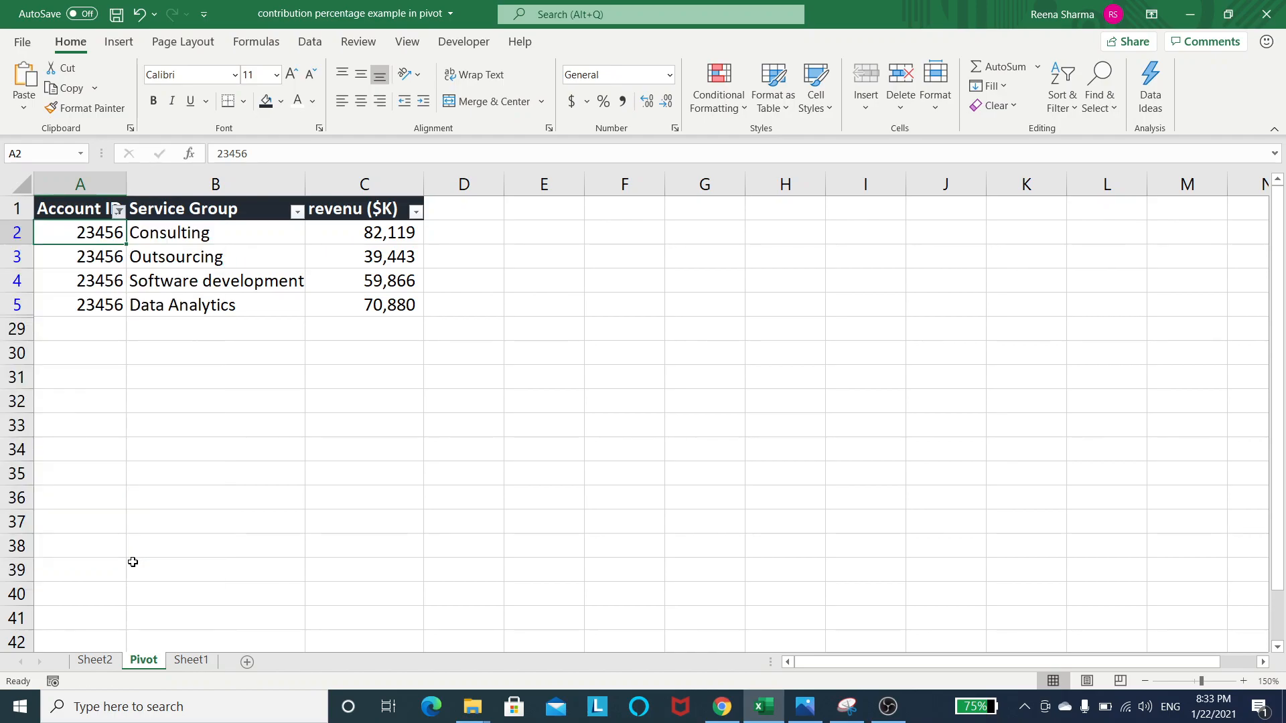
Start a new PivotTable using the full data range A1:C28 of the Pivot sheet as its source
left_click(264, 281)
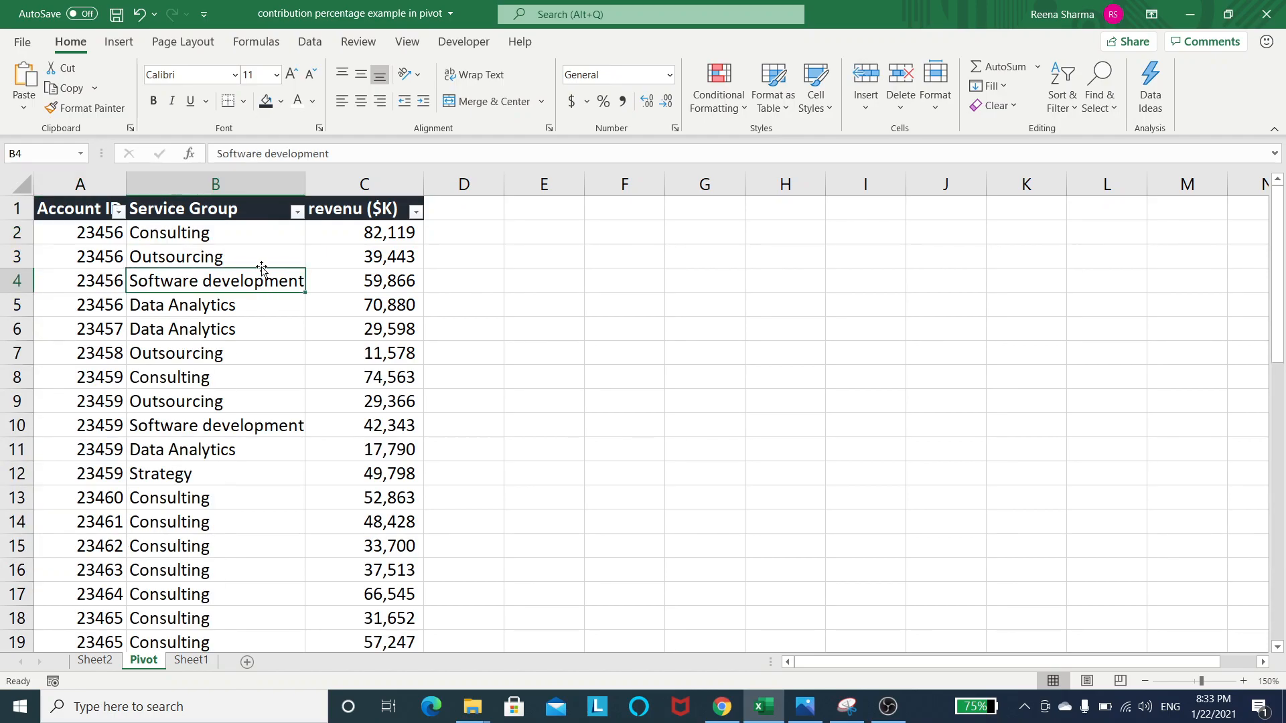
left_click(119, 43)
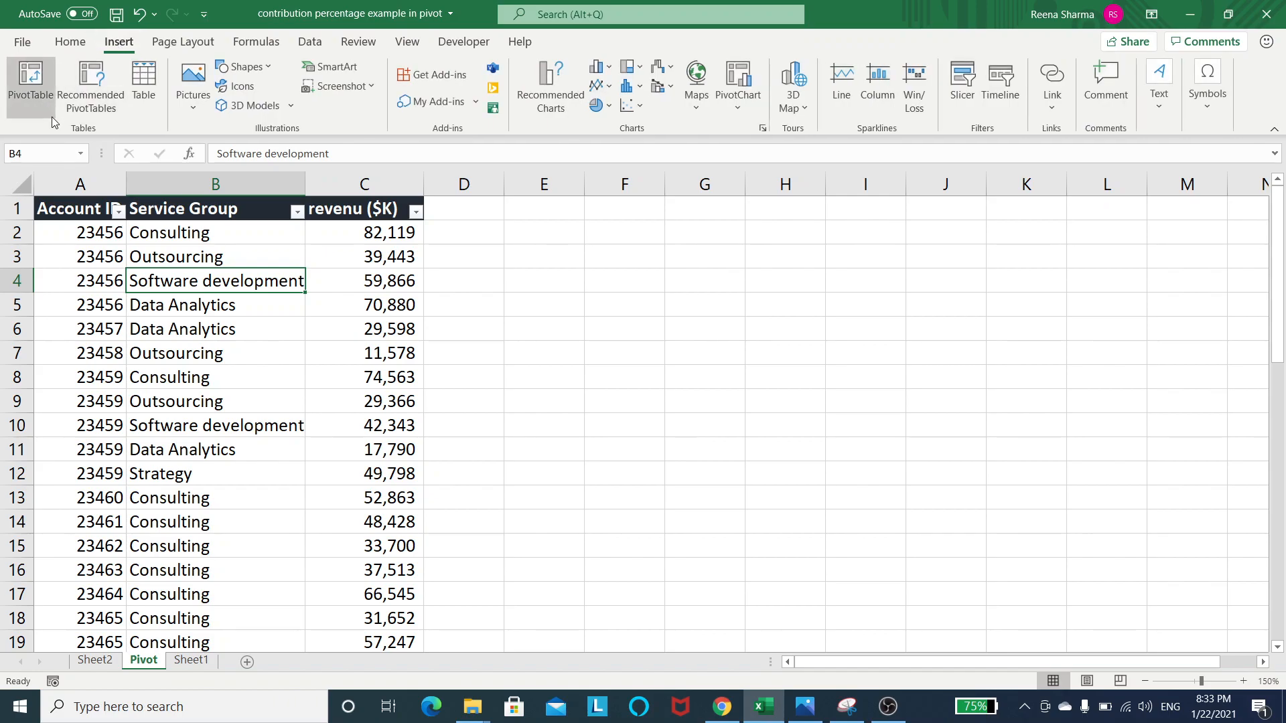
left_click(27, 79)
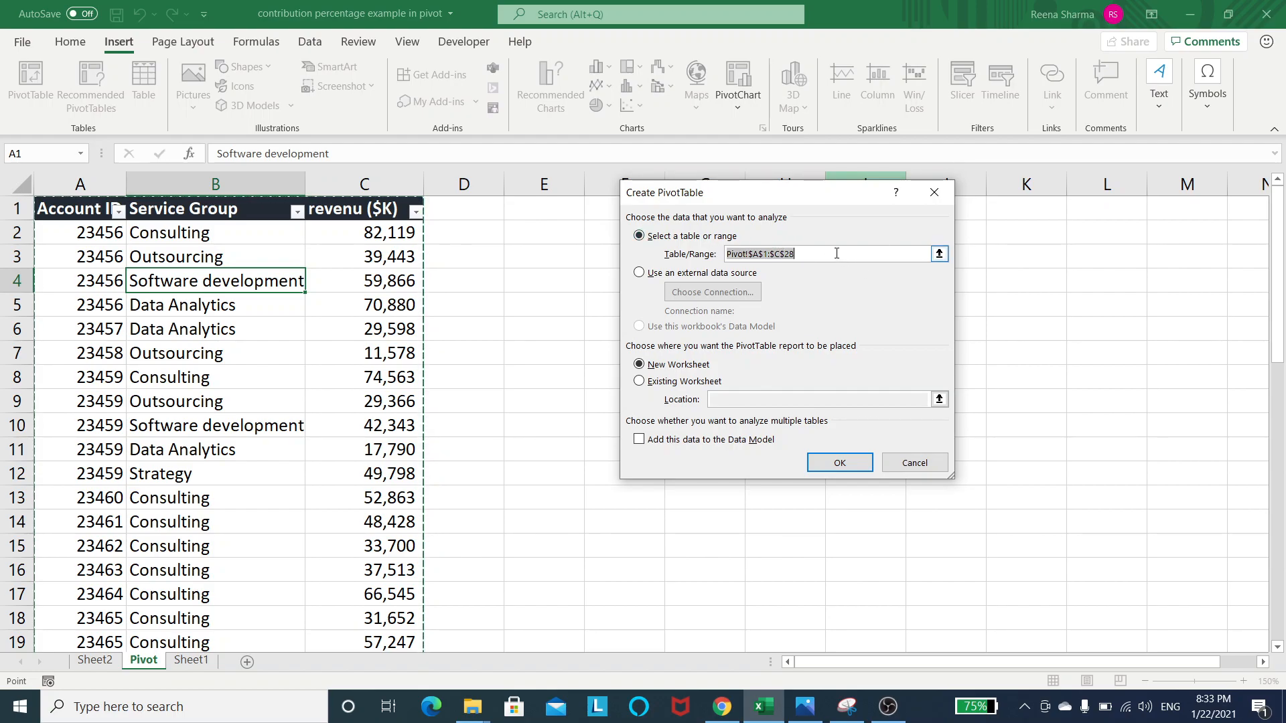
key("BackSpace")
left_click(80, 212)
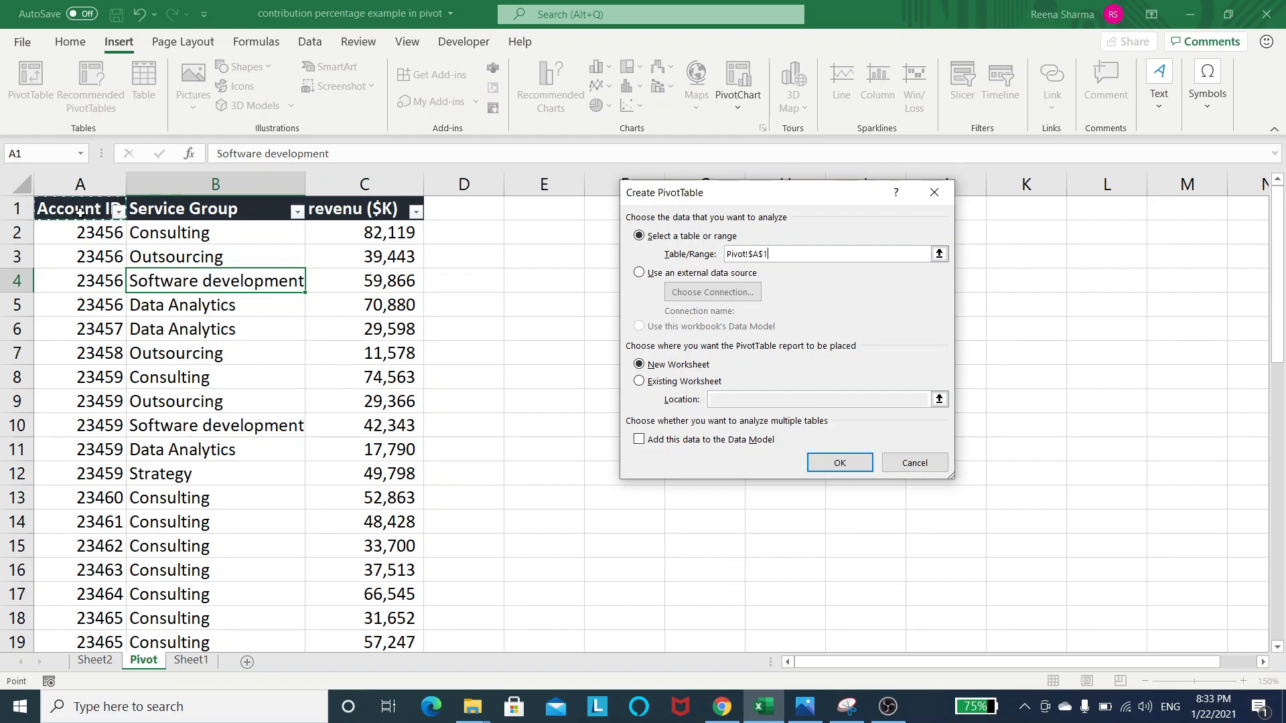
key("ctrl+shift+Right")
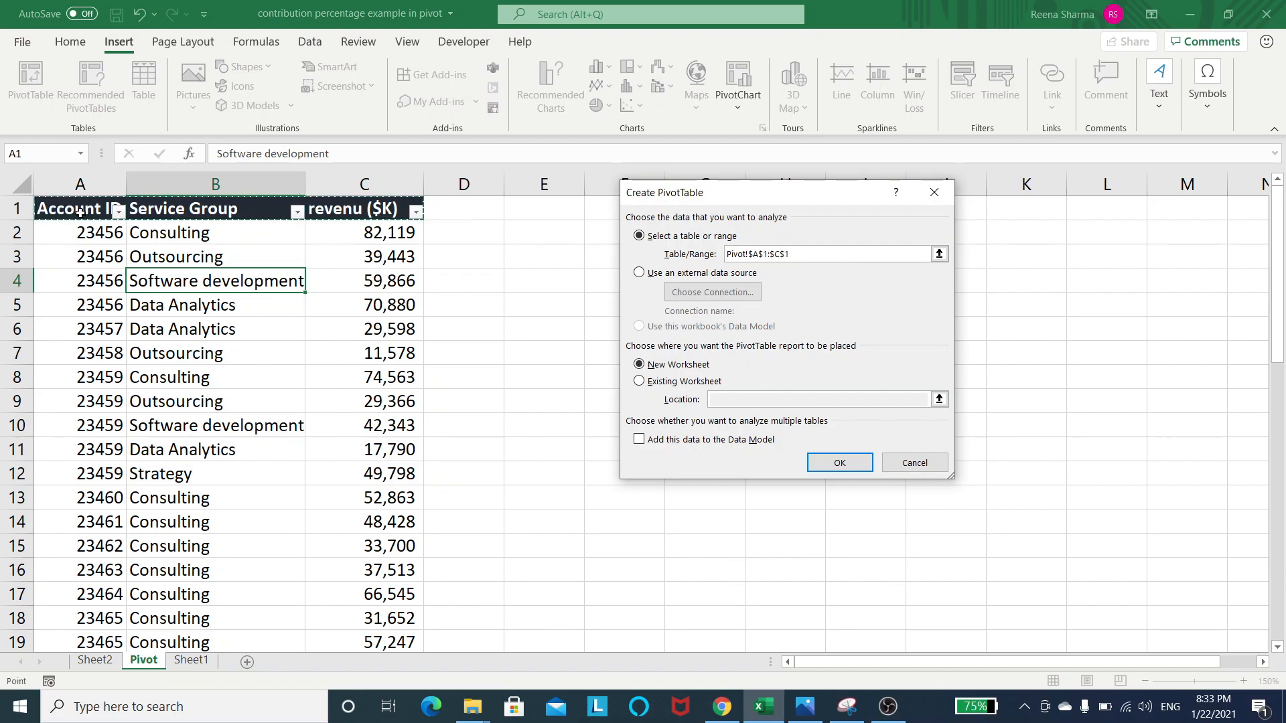
key("ctrl+shift+Down")
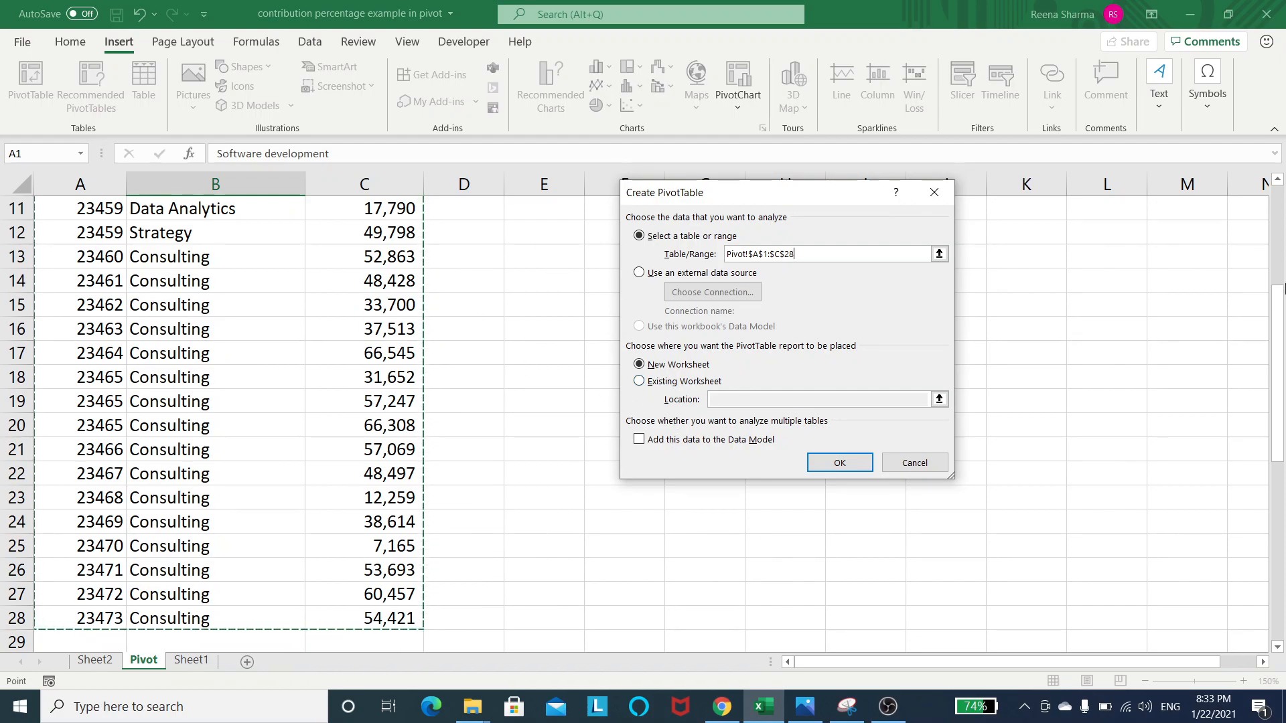
left_click_drag(1279, 286, 1277, 181)
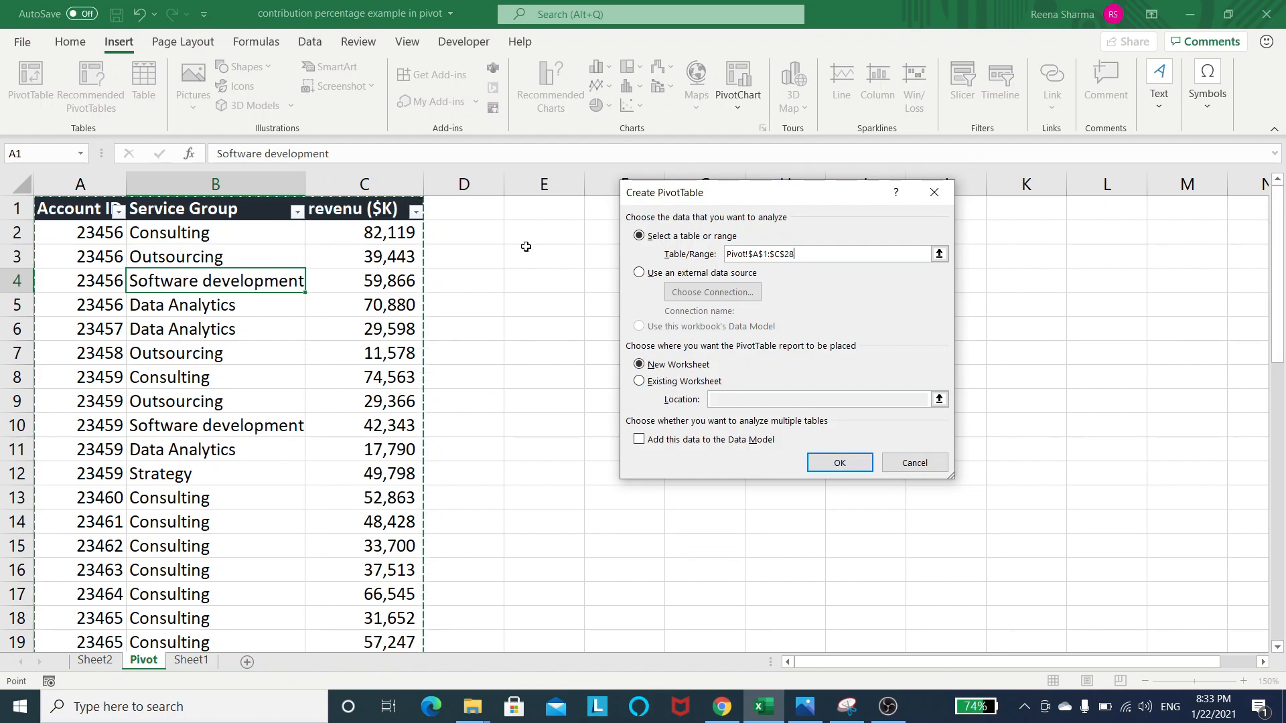
Place the PivotTable on the existing worksheet at cell D2 of the Pivot sheet and create it
left_click(675, 386)
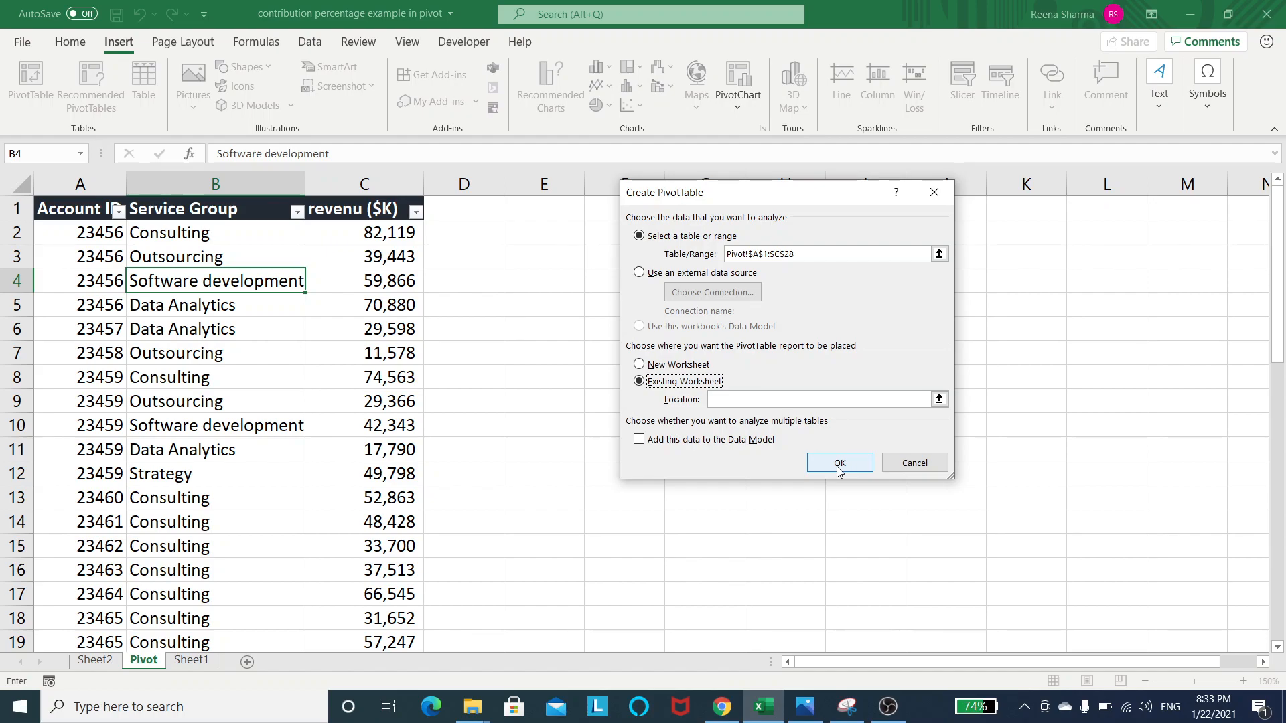
left_click(772, 401)
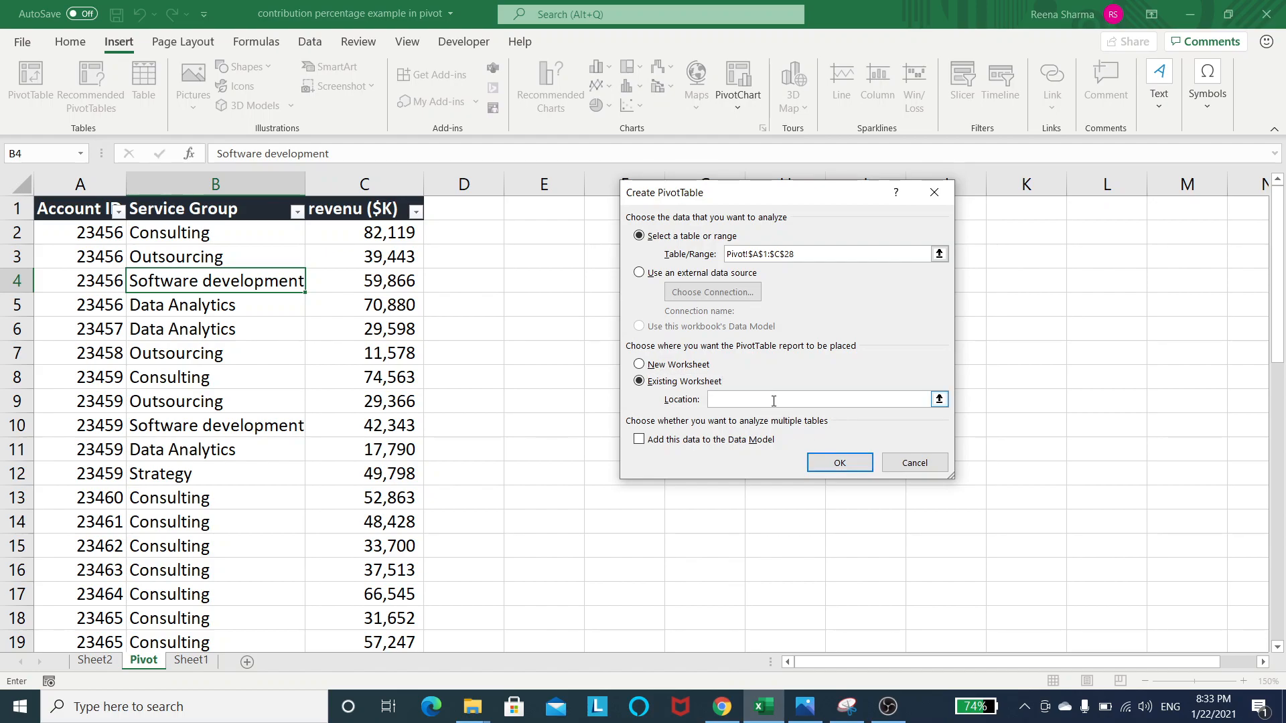
left_click(492, 228)
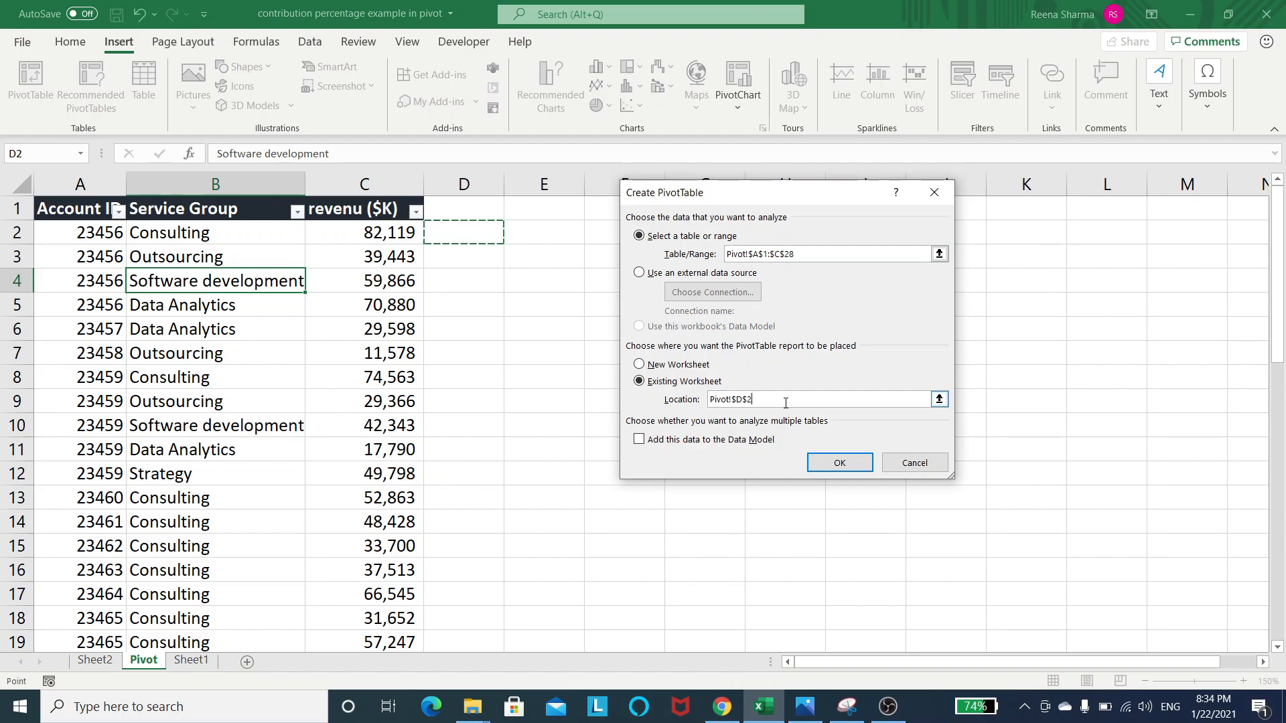
left_click(840, 469)
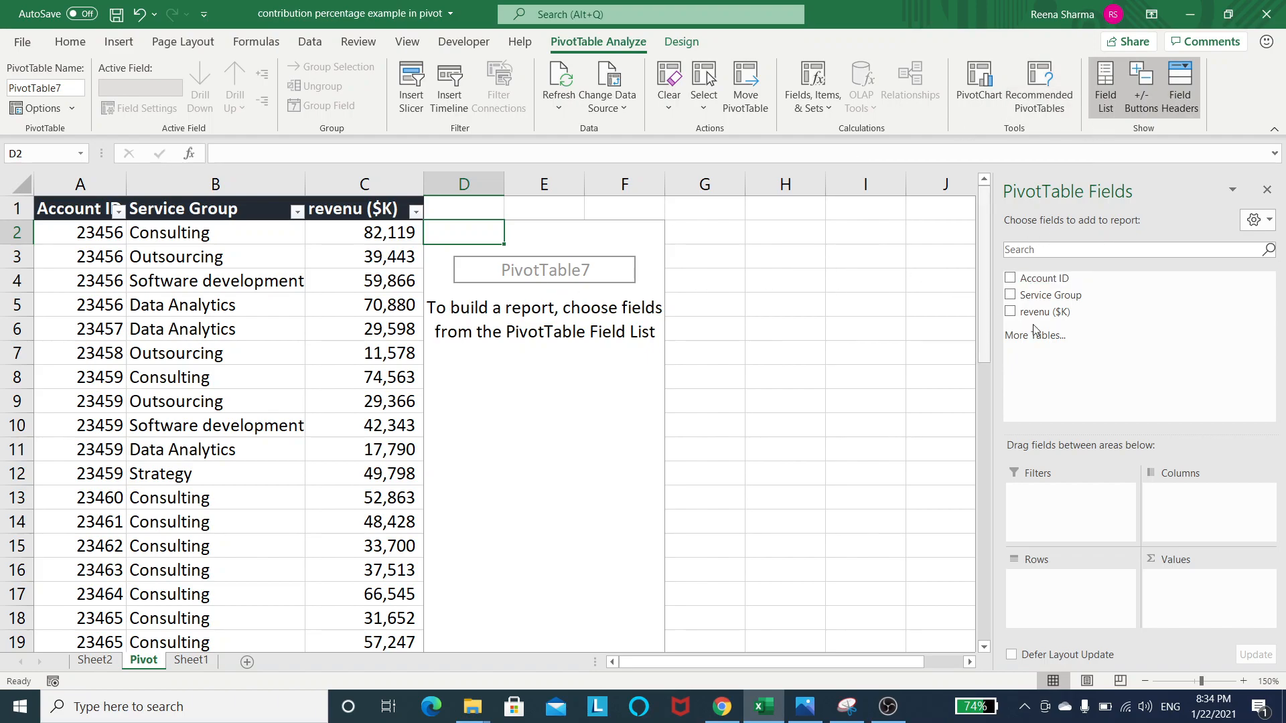
Add Account ID and Service Group as PivotTable rows, and add revenu ($K) twice as values
left_click_drag(1045, 277, 1072, 590)
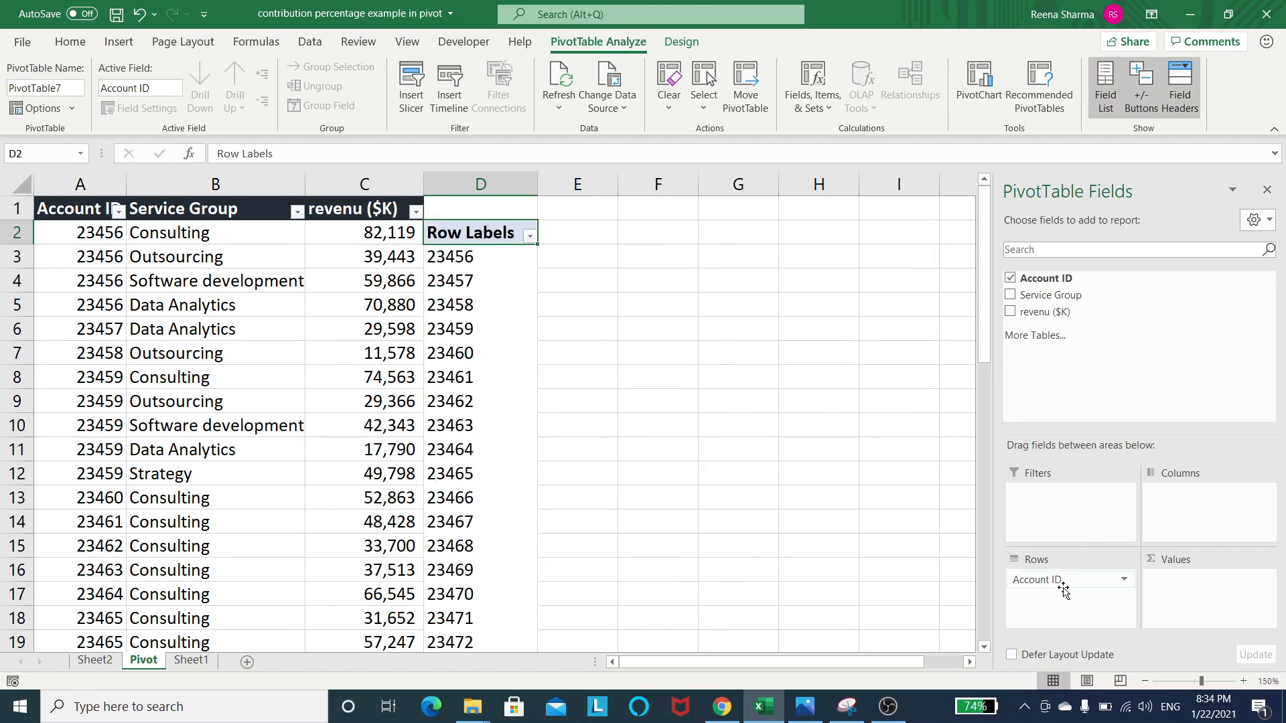
left_click_drag(1068, 305, 1049, 605)
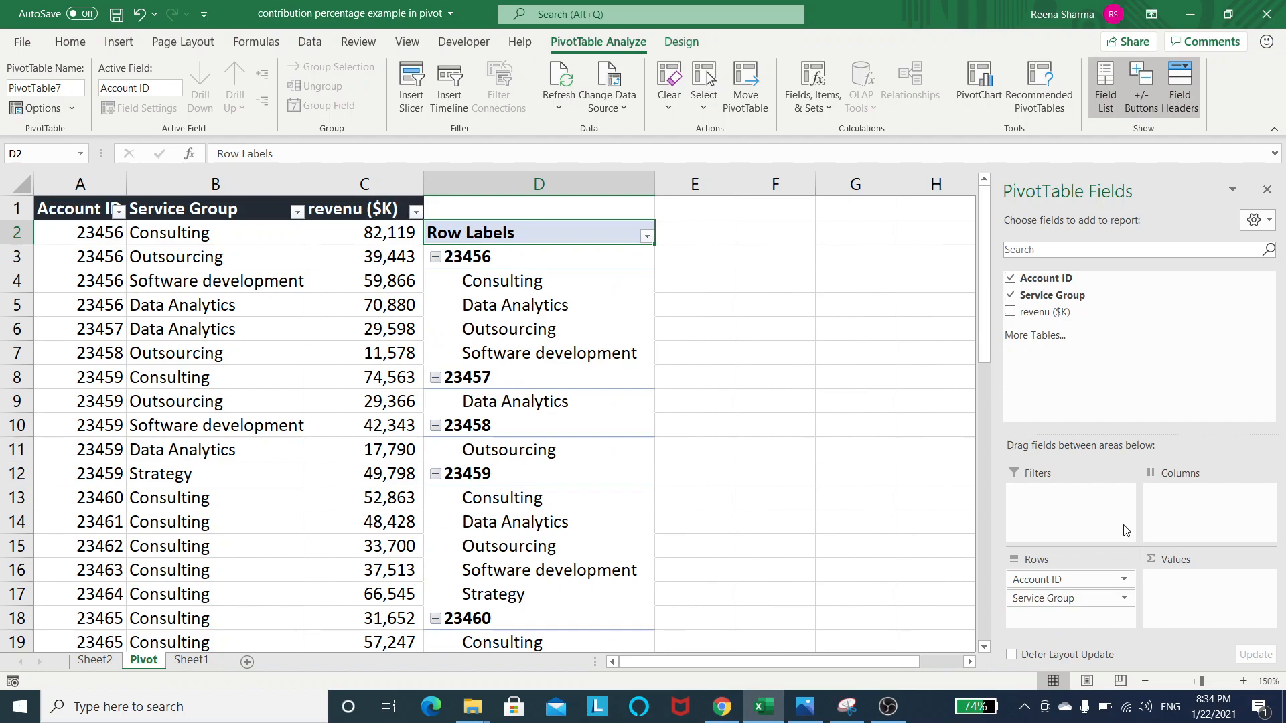
left_click_drag(1075, 320, 1198, 595)
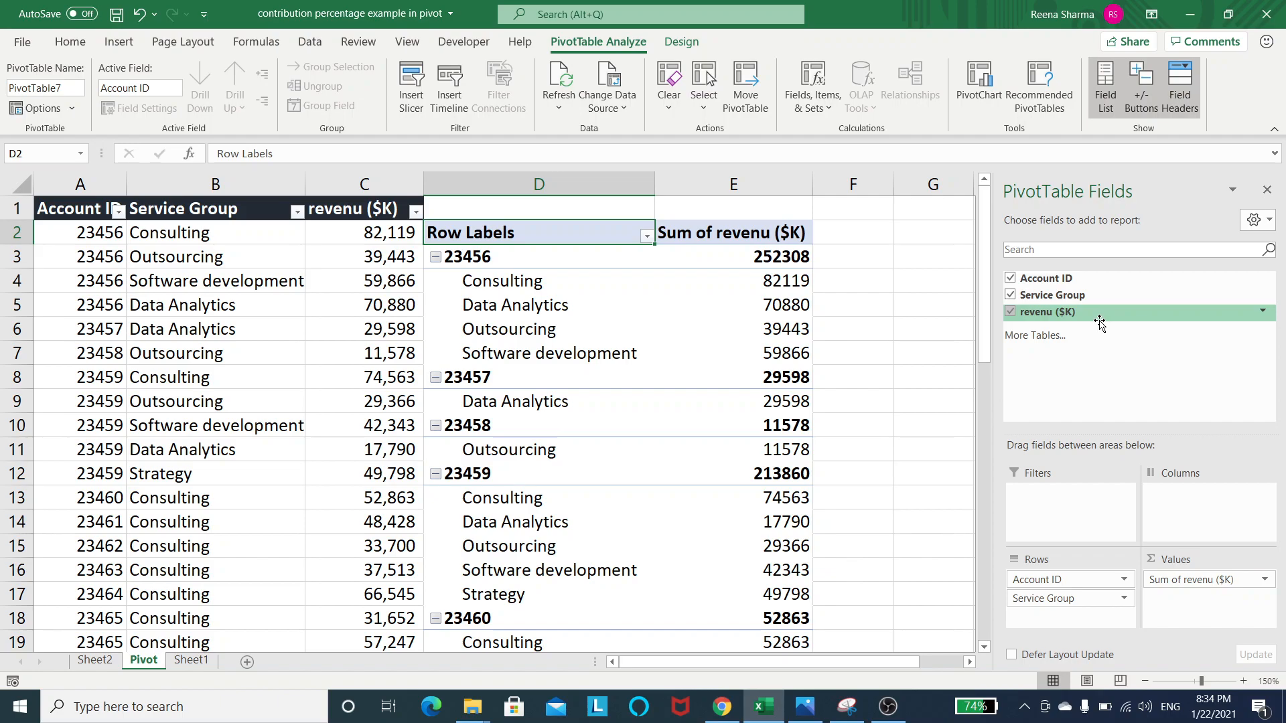
left_click_drag(1020, 315, 1188, 608)
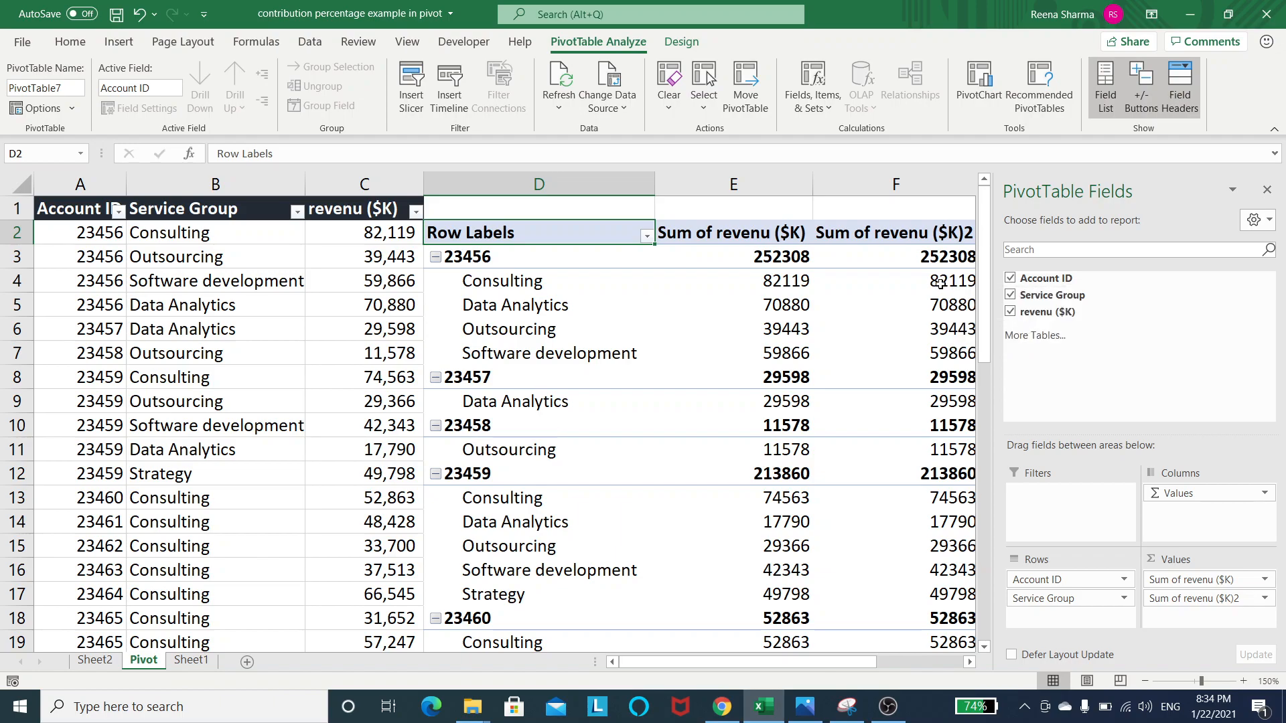
left_click(1264, 600)
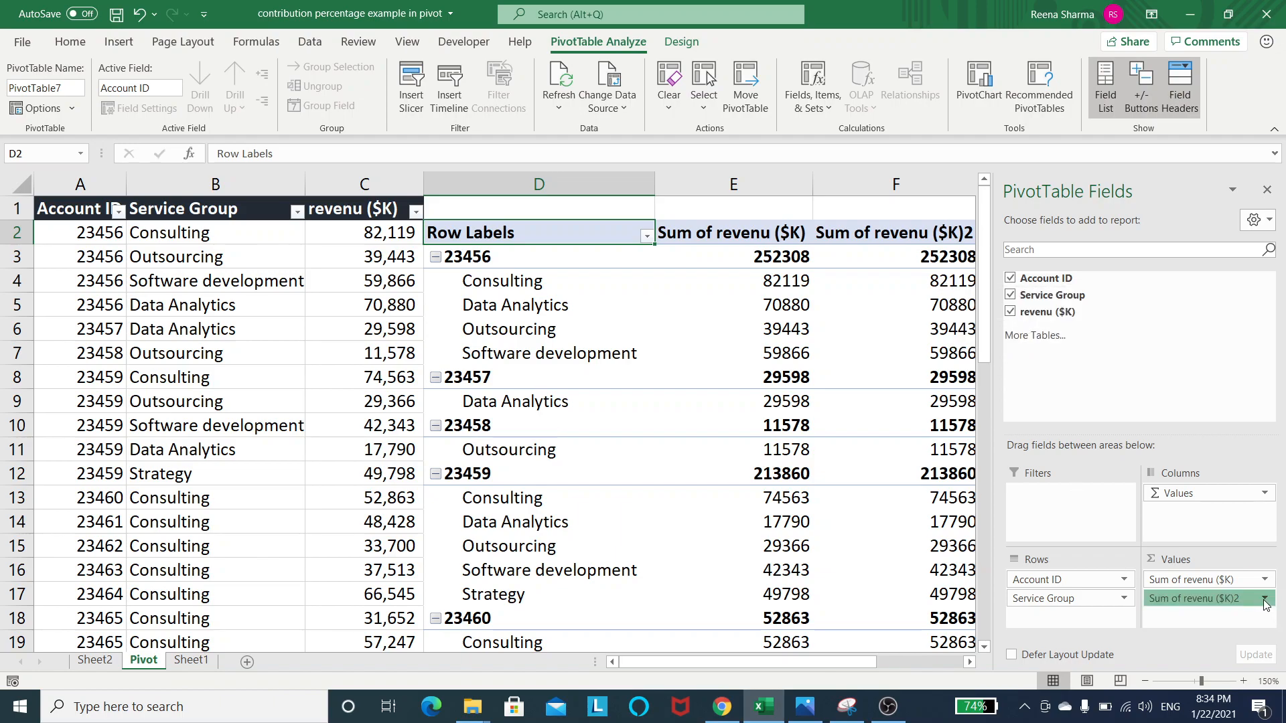
left_click(840, 494)
left_click(516, 234)
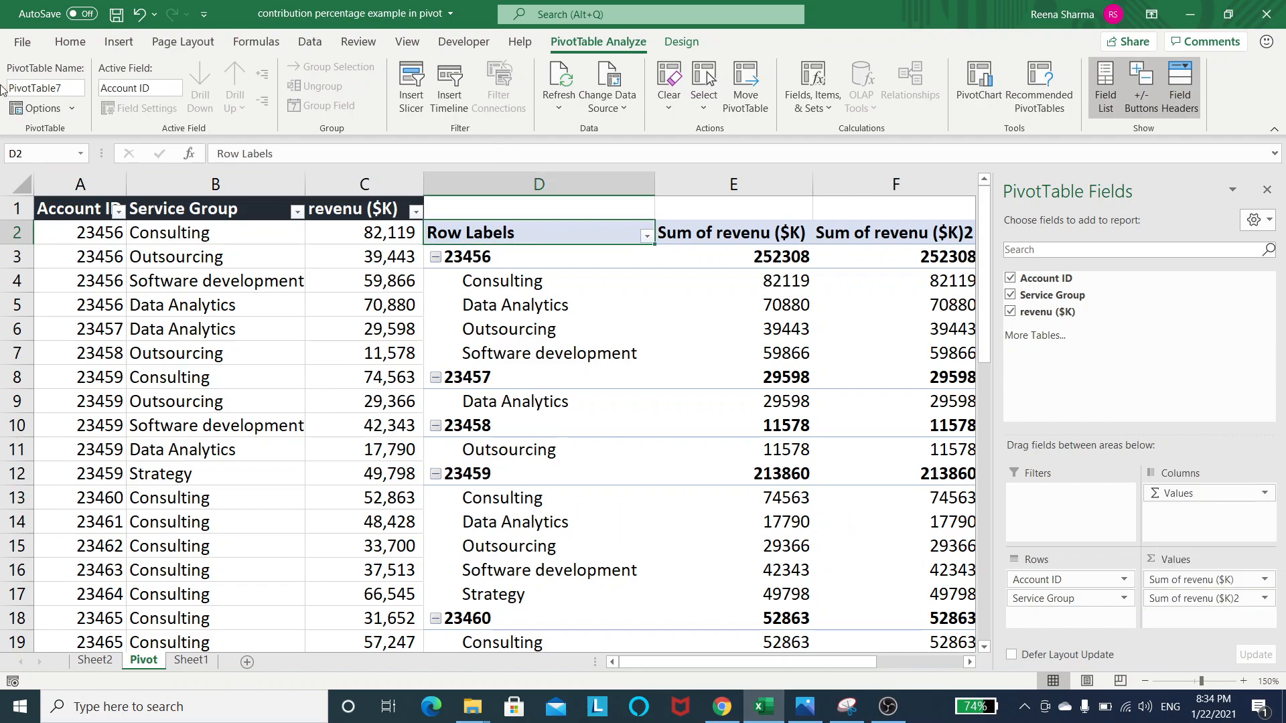
left_click(577, 206)
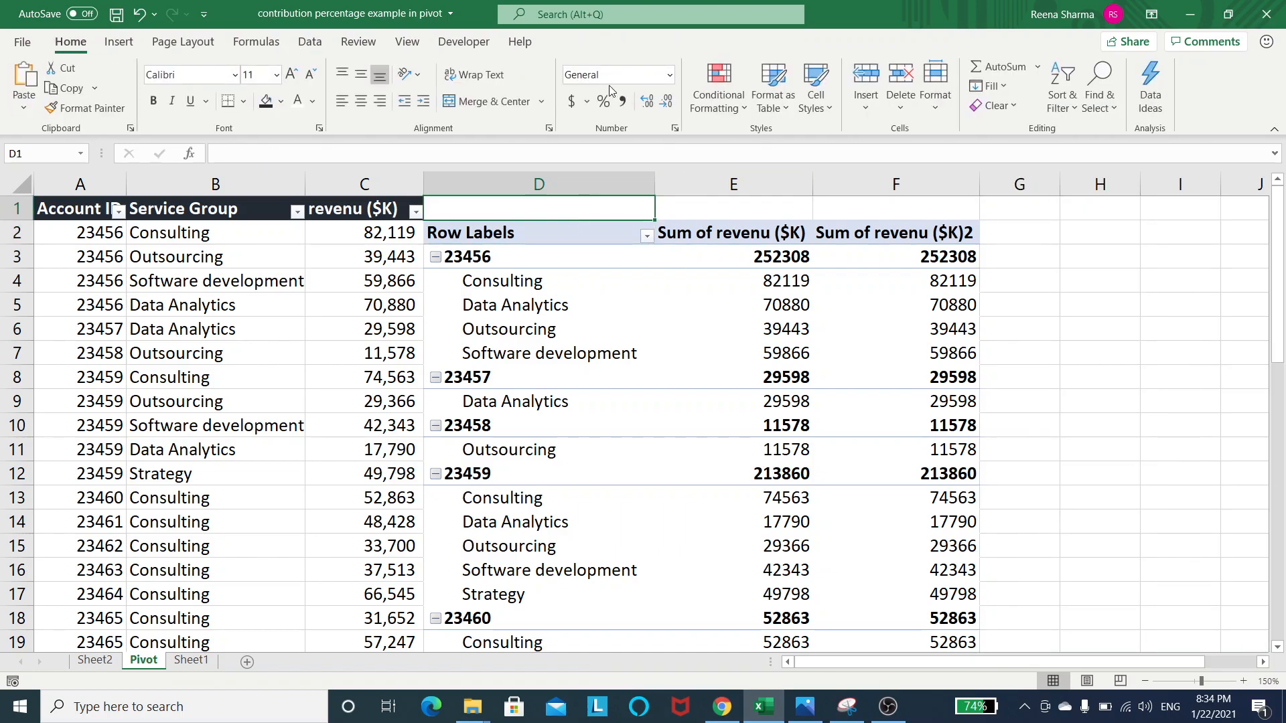
left_click(1102, 222)
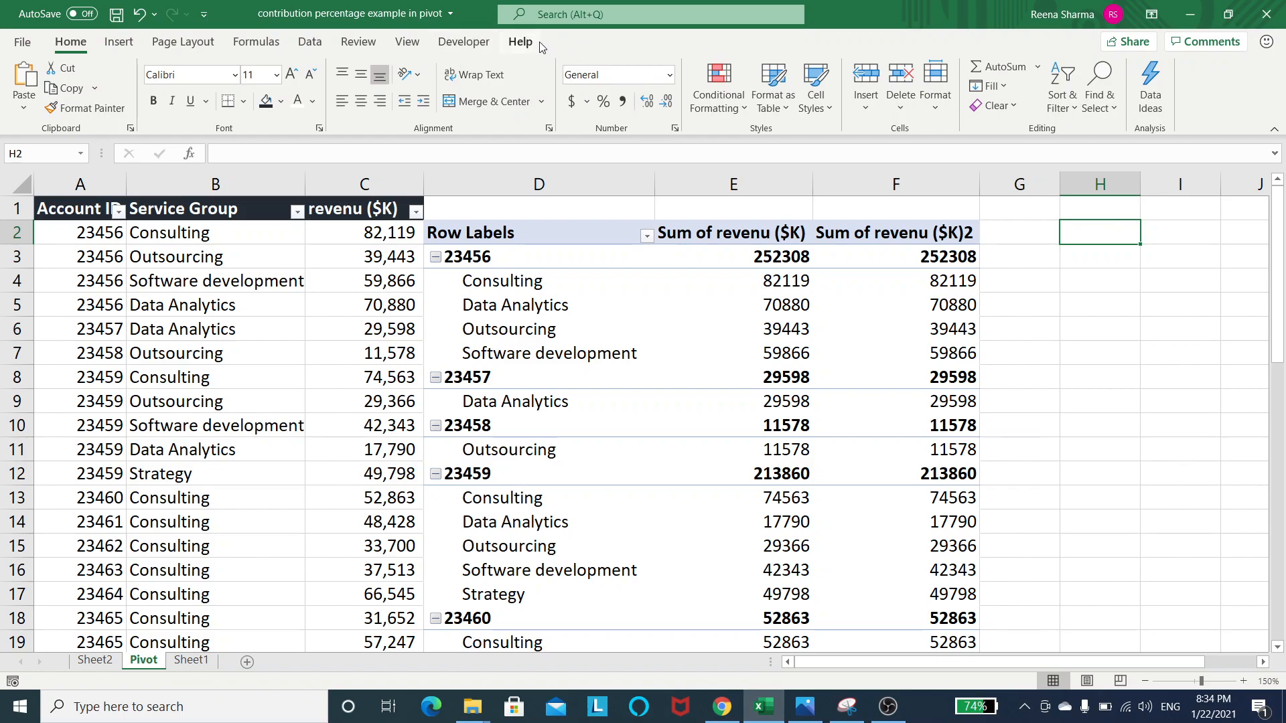
Set the PivotTable to not show subtotals
left_click(681, 232)
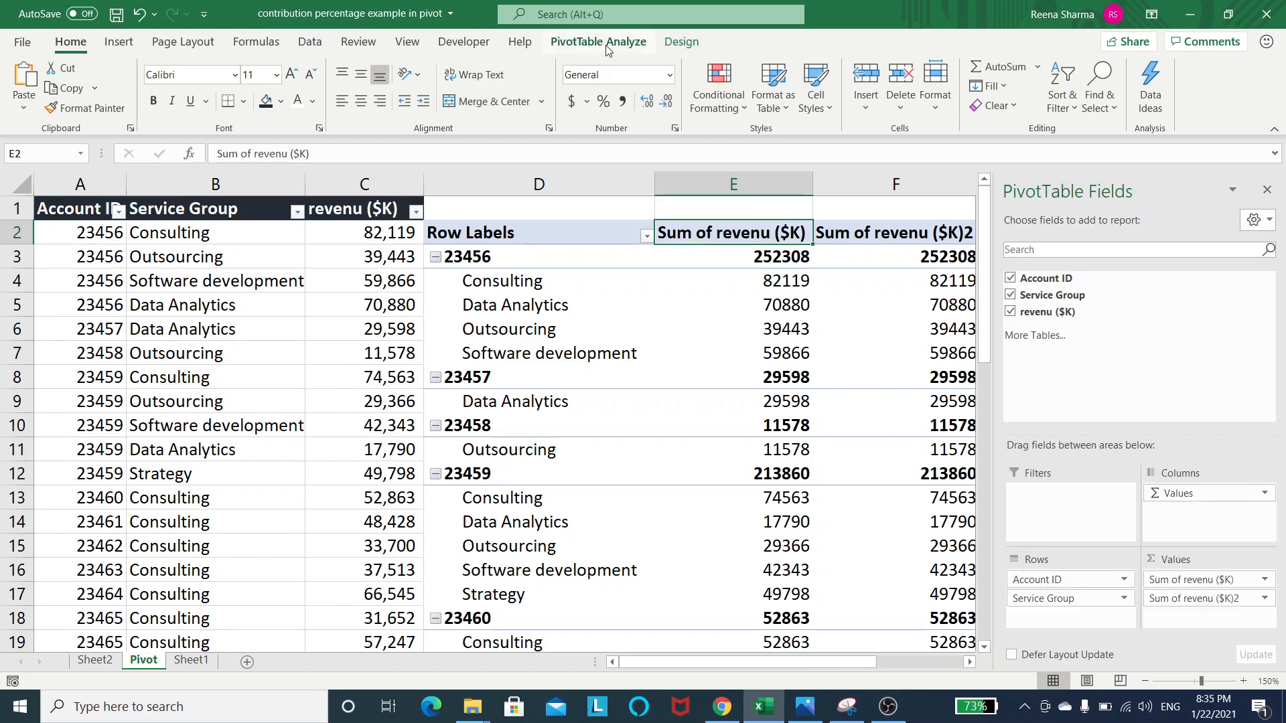
left_click(690, 47)
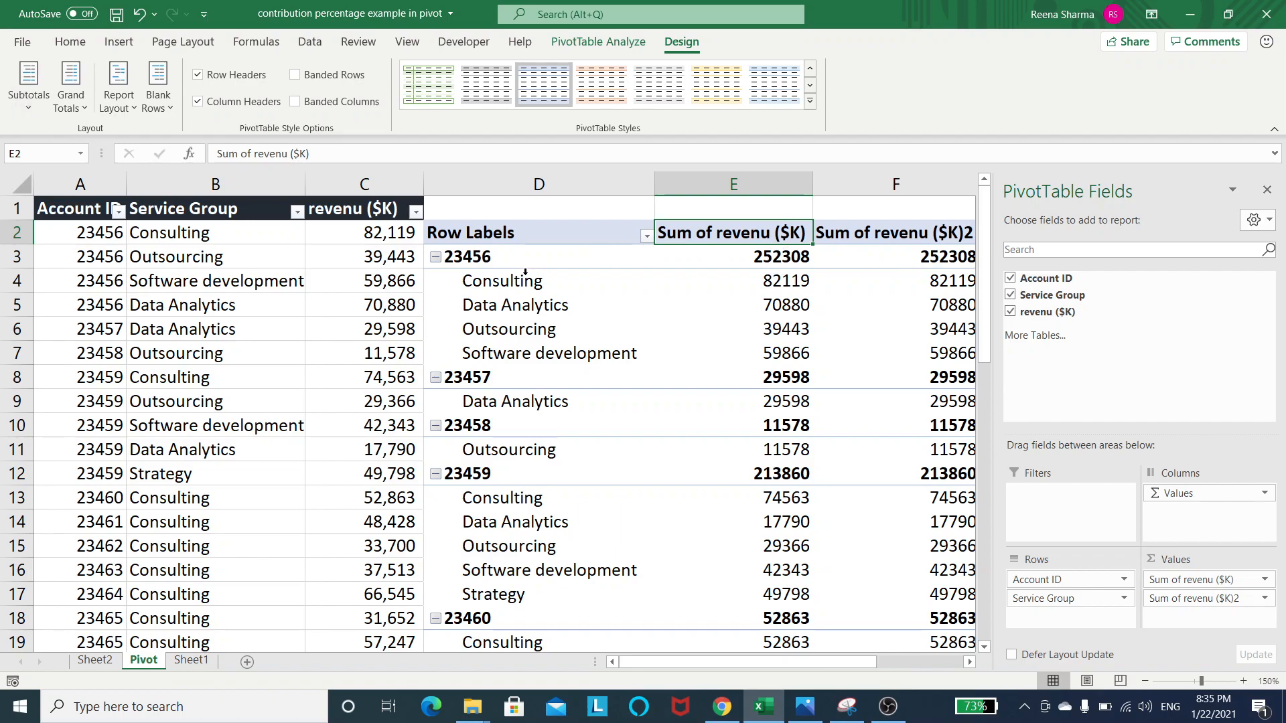
left_click(38, 106)
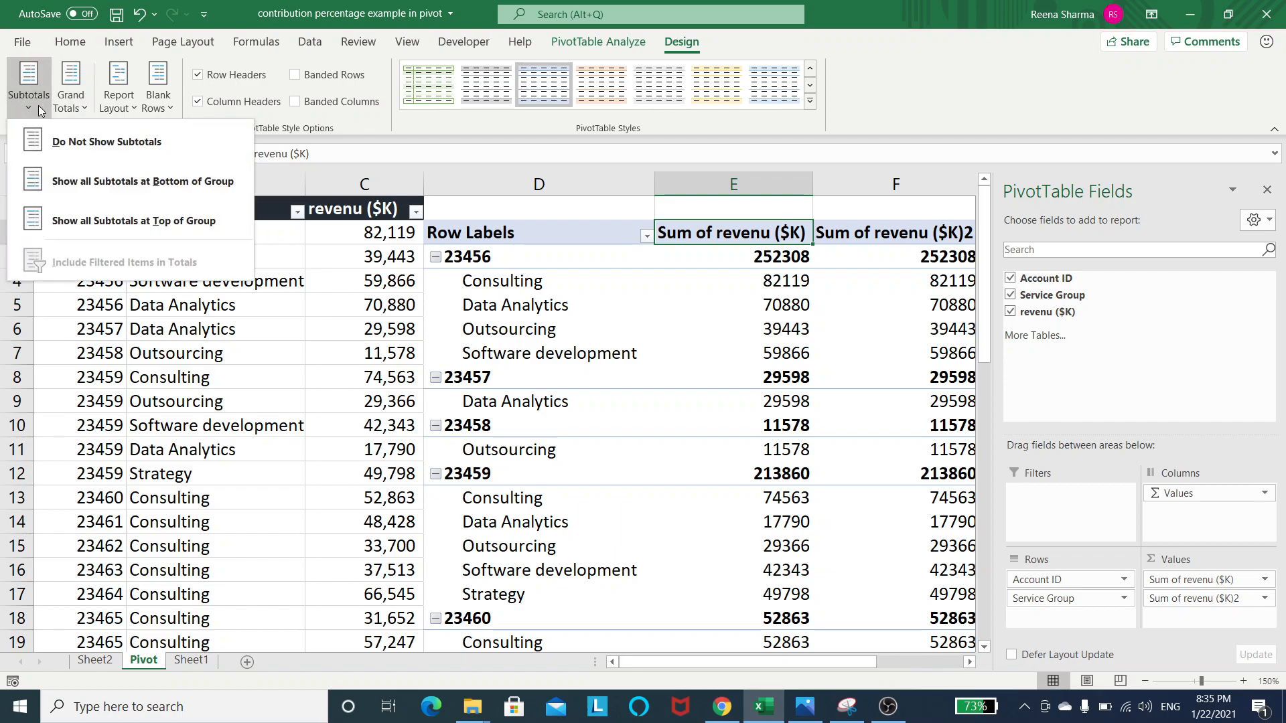
left_click(112, 151)
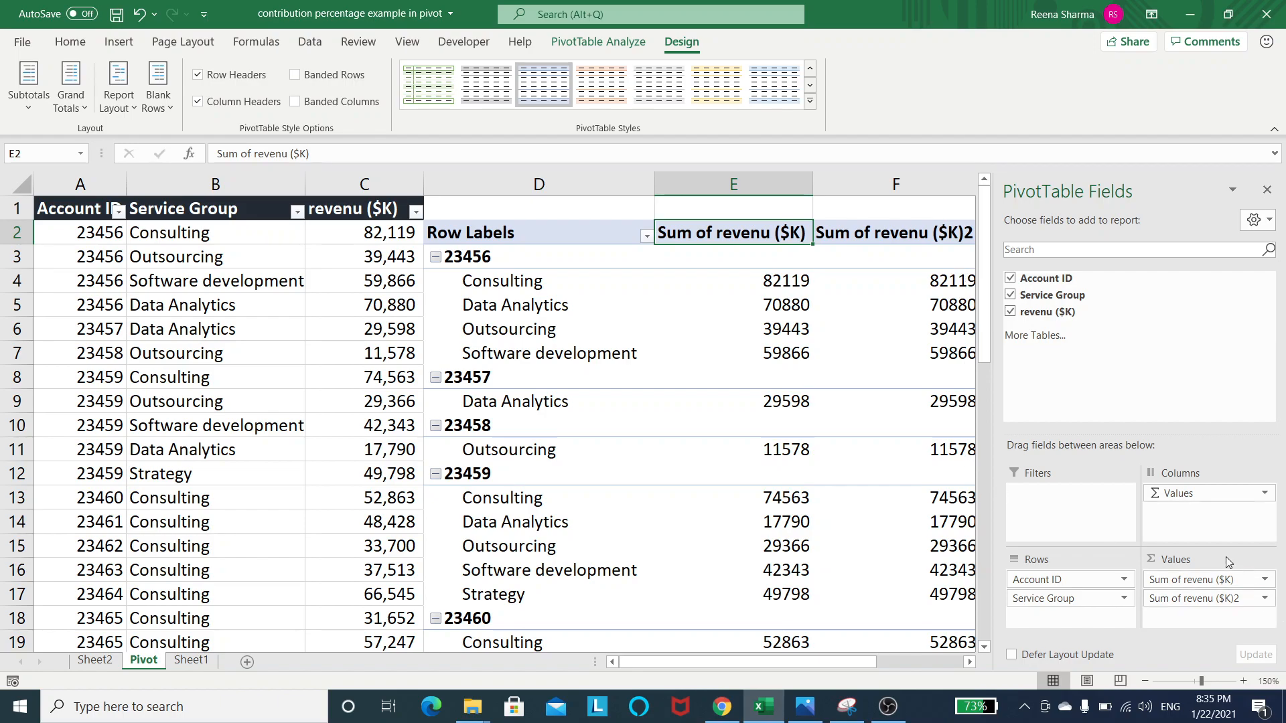
In the value settings of Sum of revenu ($K)2, show the values as % of Parent Row Total
left_click(1264, 600)
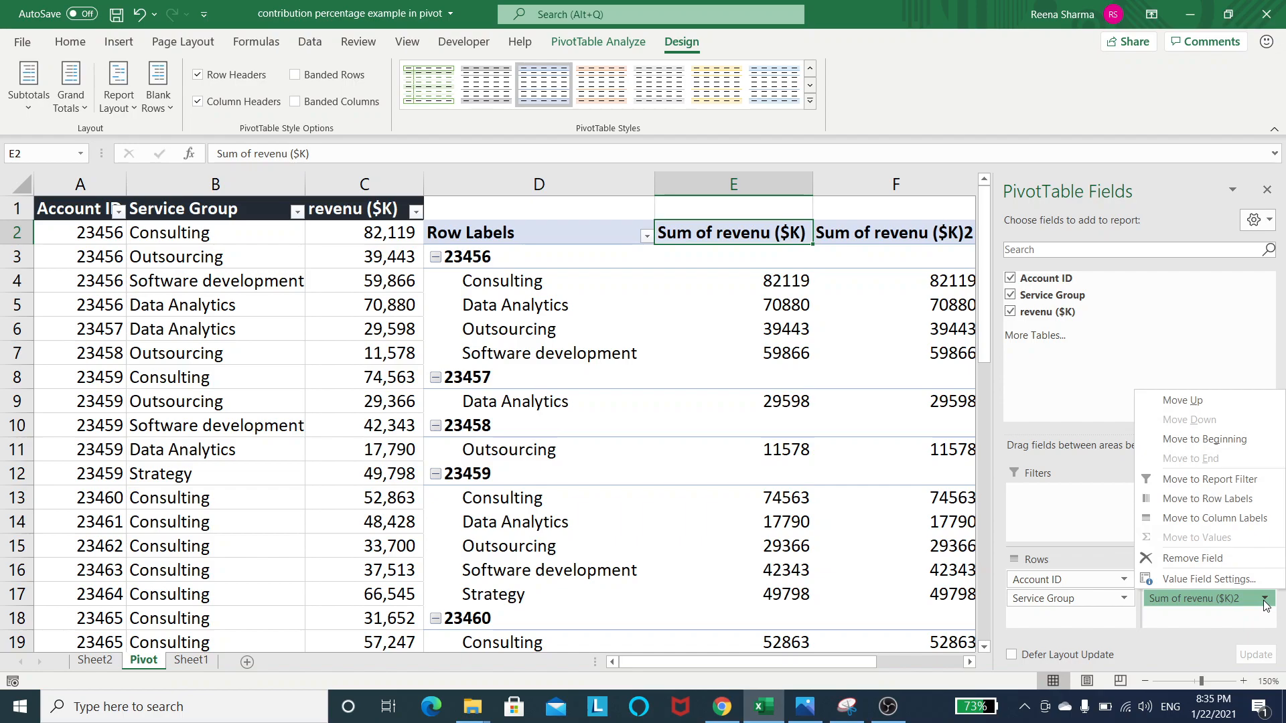
left_click(1227, 581)
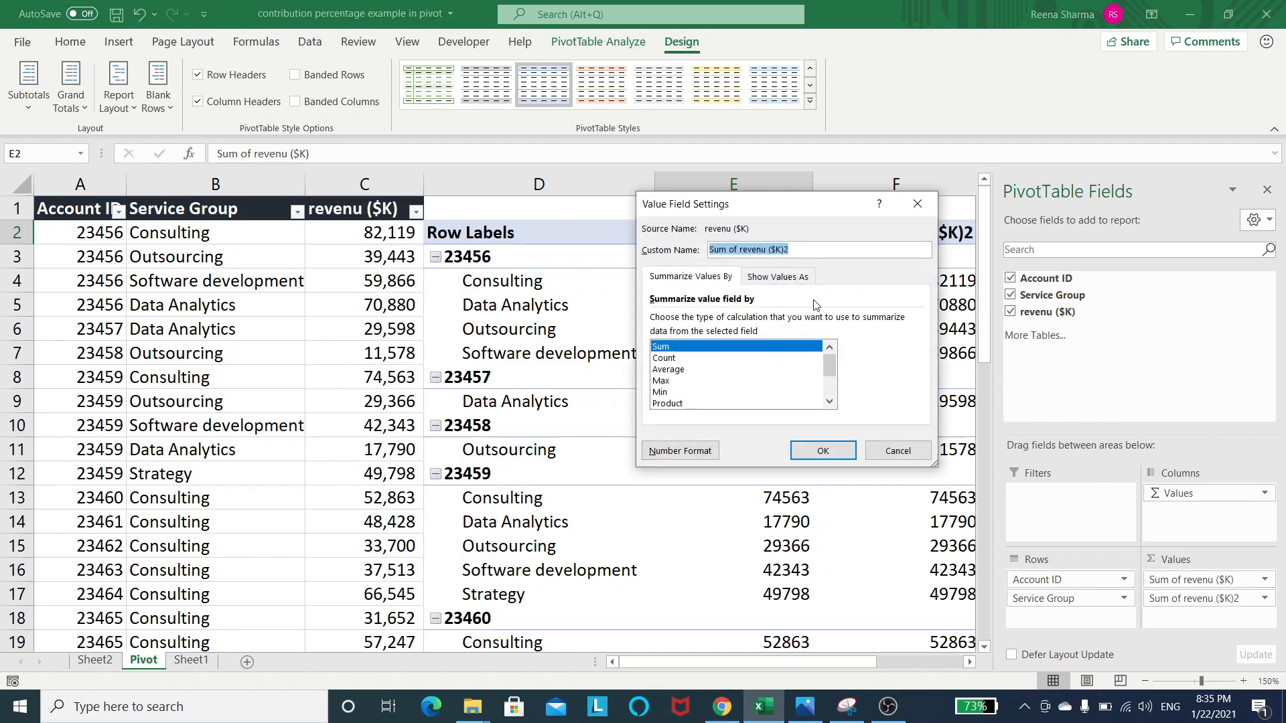
left_click(762, 284)
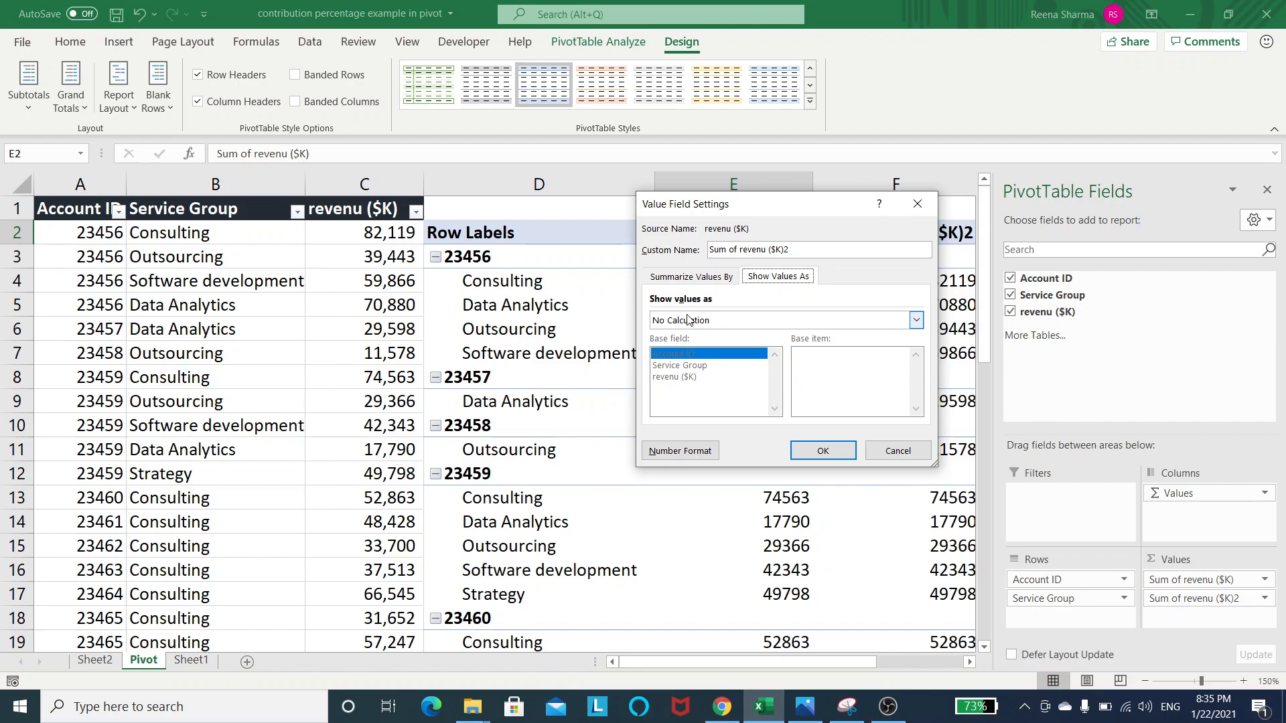
left_click(916, 324)
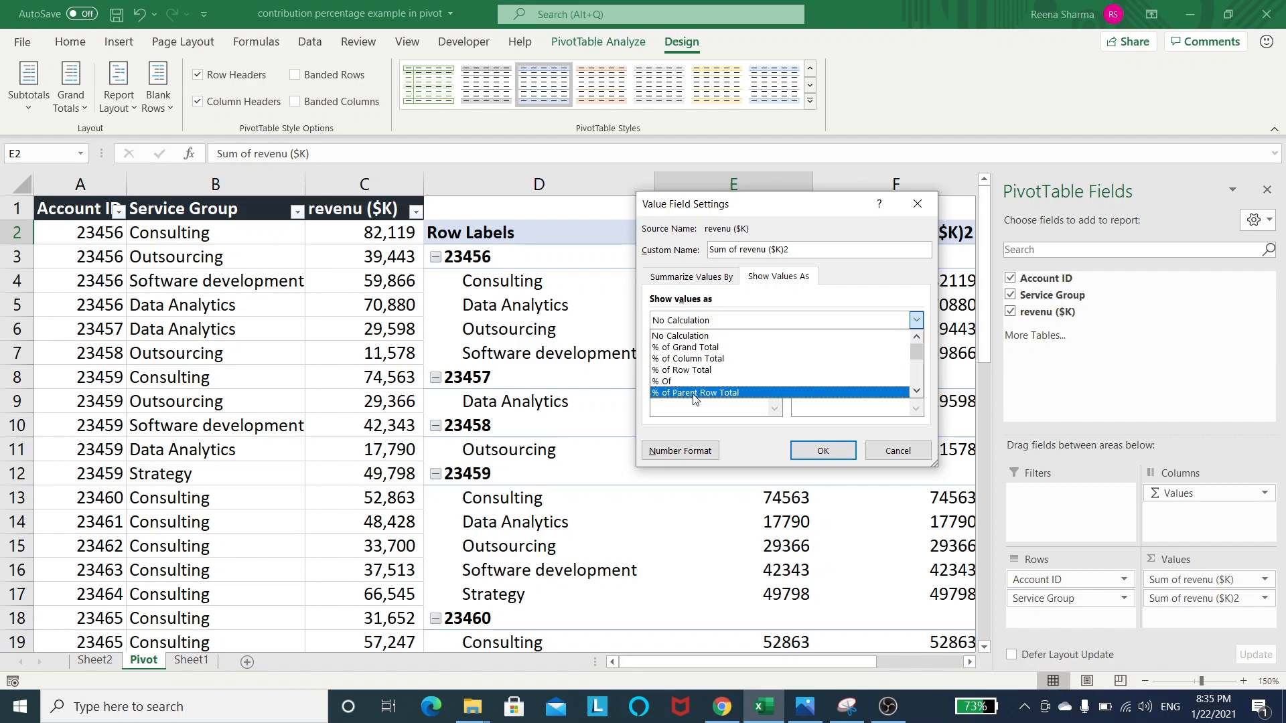
left_click(714, 397)
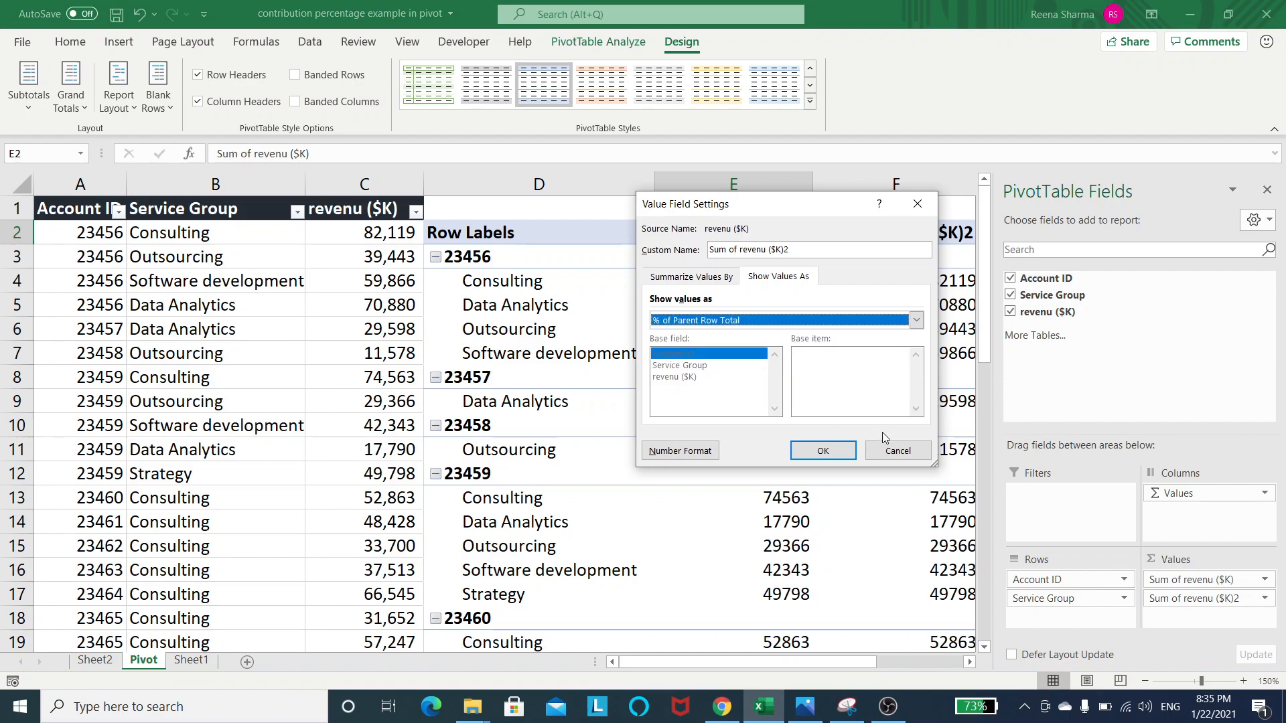
Format Sum of revenu ($K)2 as Percentage with 0 decimal places, apply the field settings, and hide the PivotTable field list
left_click(696, 456)
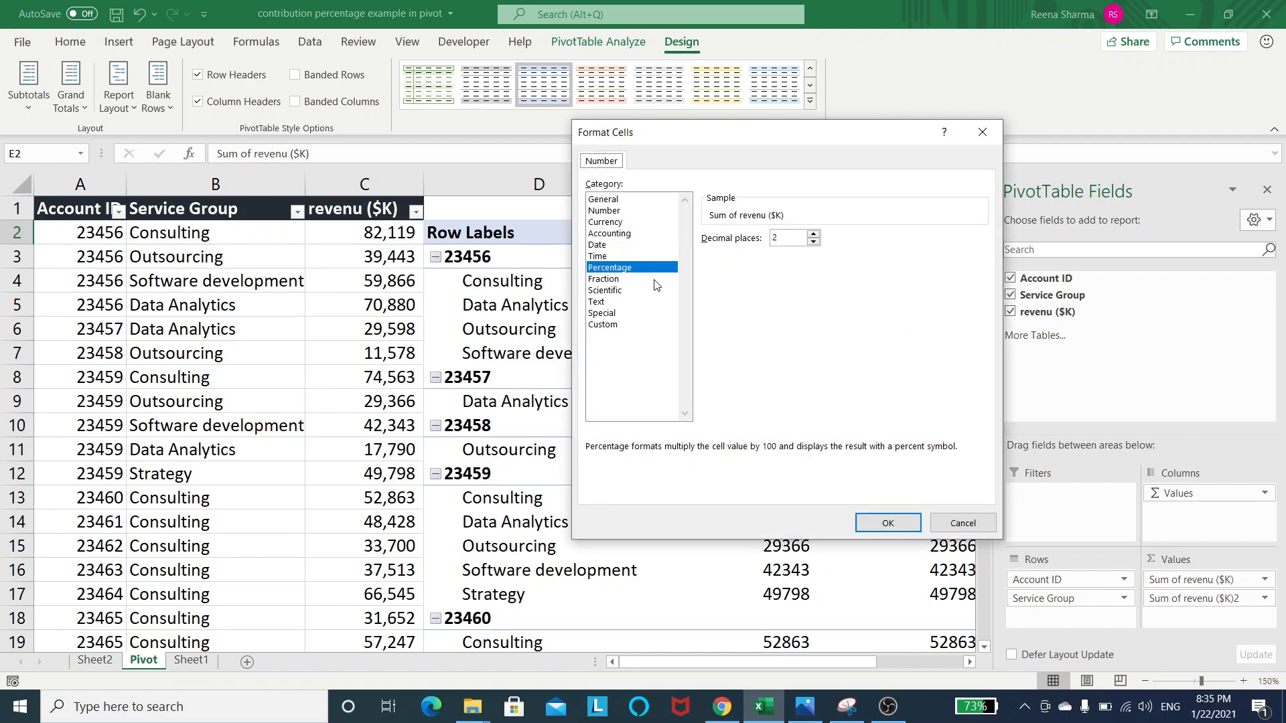
left_click(813, 243)
left_click(893, 526)
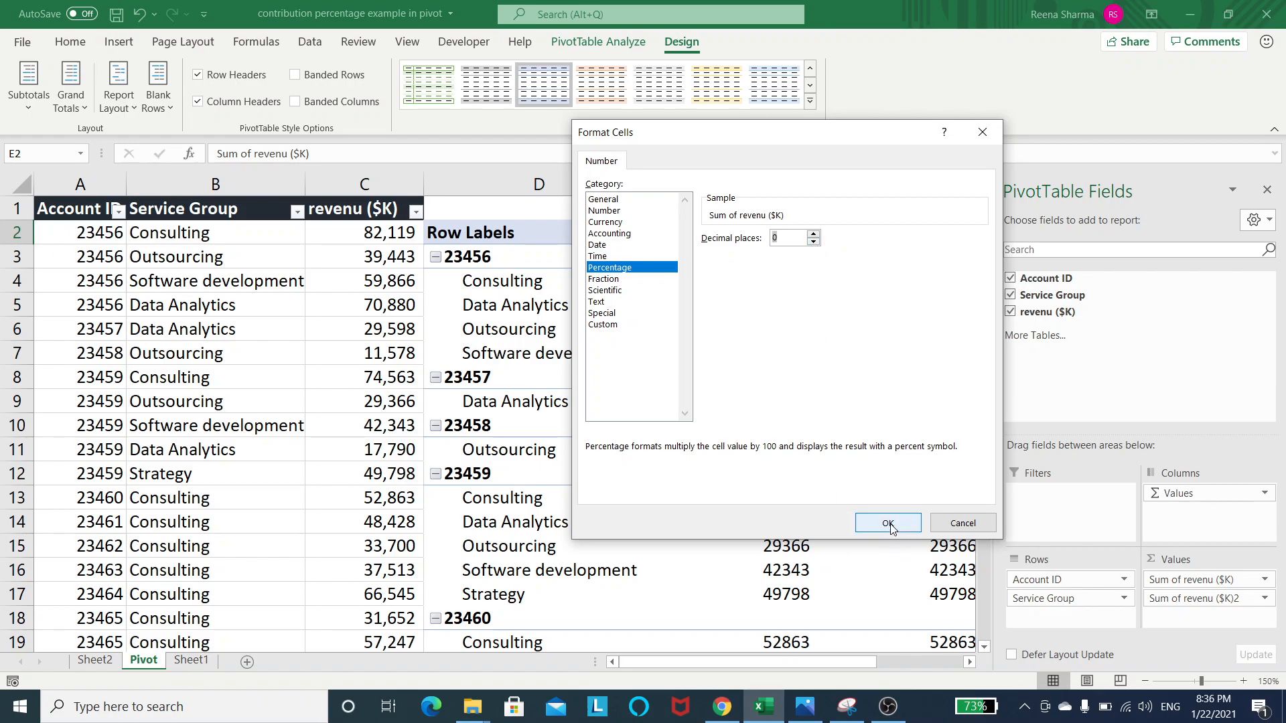
left_click(890, 526)
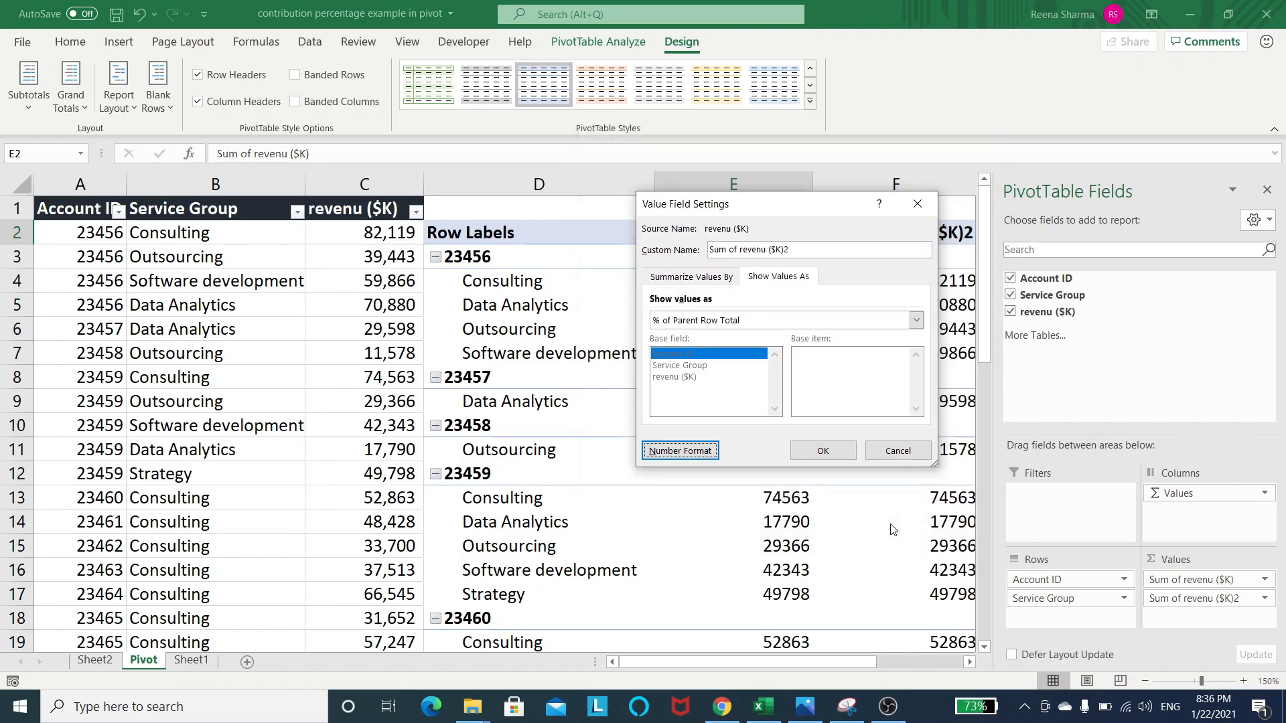
left_click(823, 451)
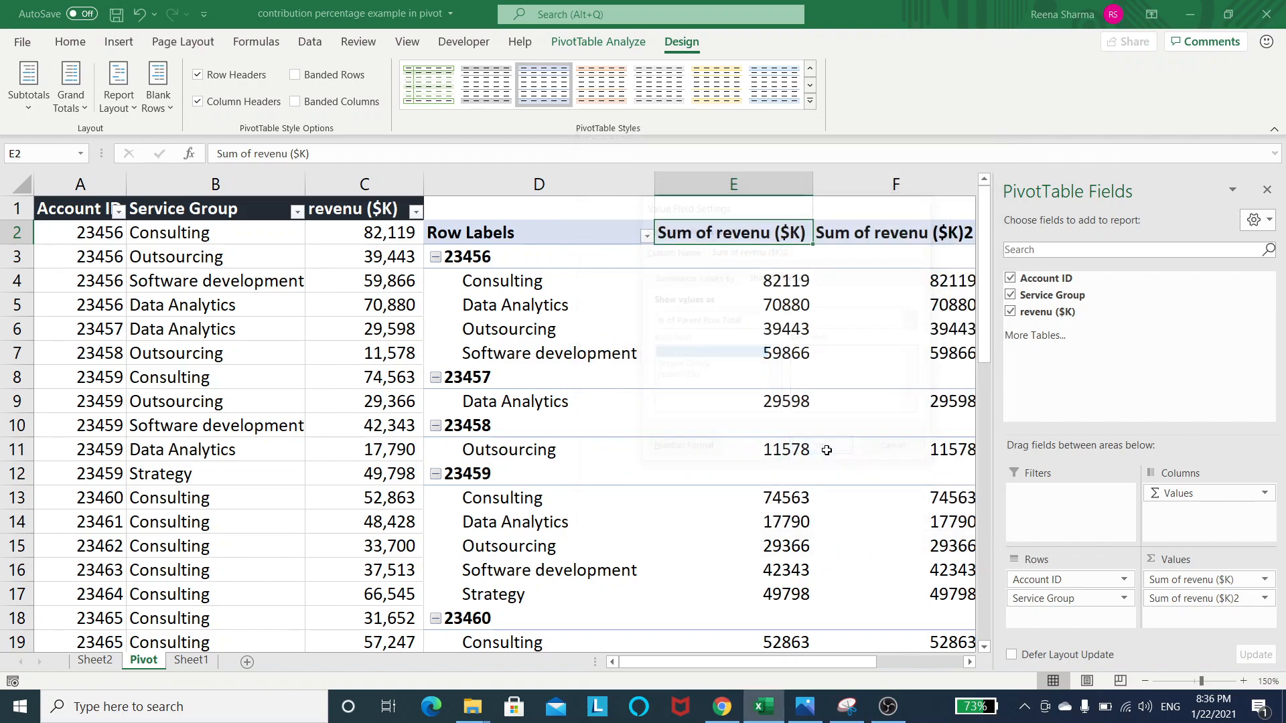
left_click(920, 277)
left_click(1266, 189)
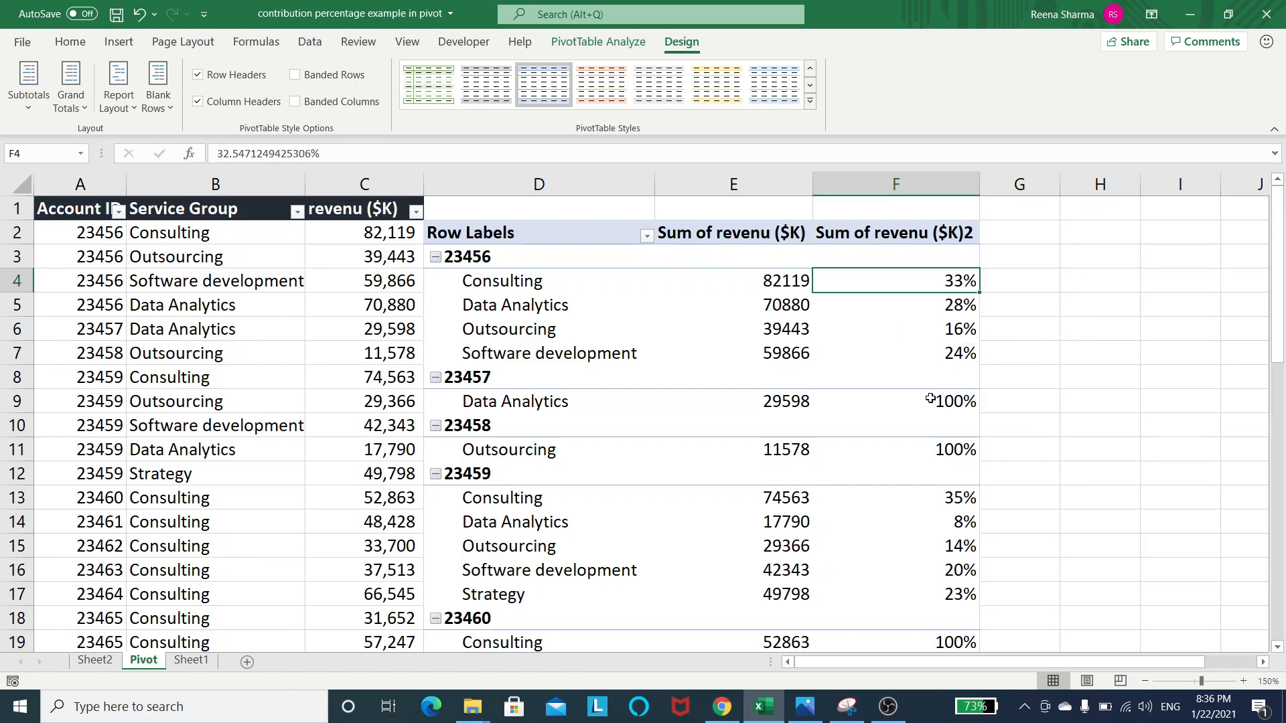
Show the PivotTable report in tabular form and repeat all item labels
left_click(508, 256)
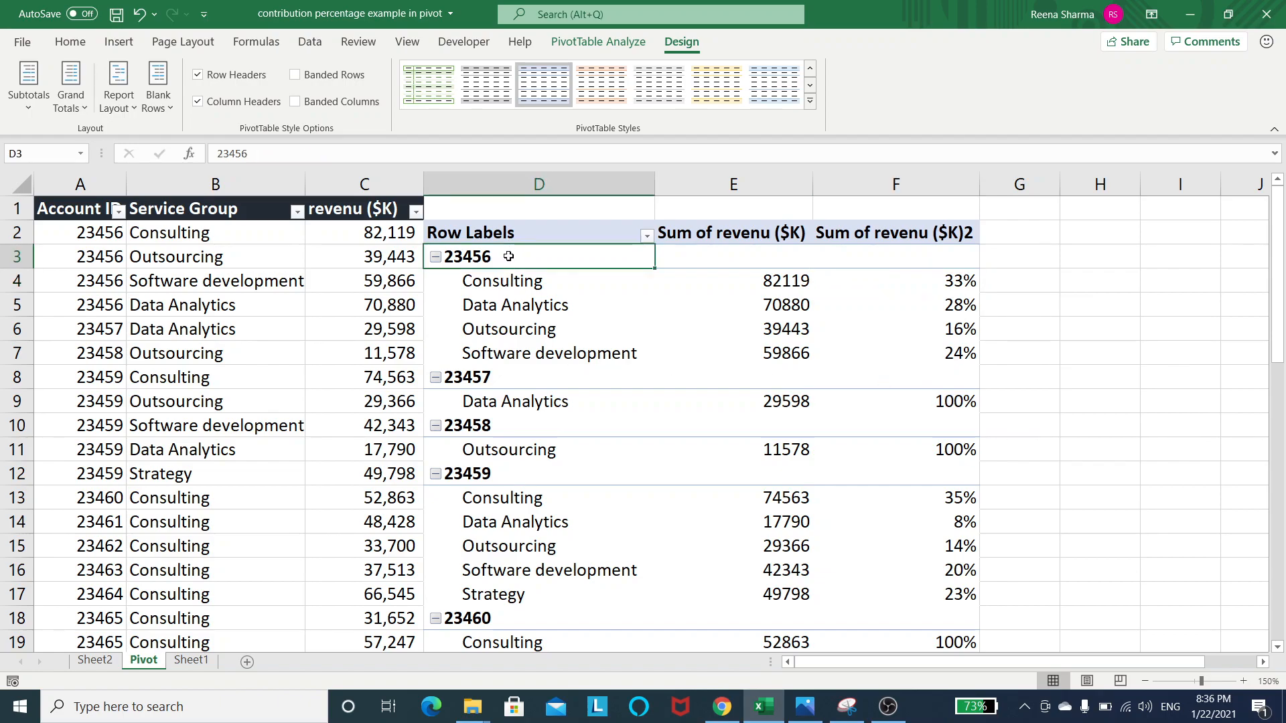
left_click(30, 107)
left_click(126, 101)
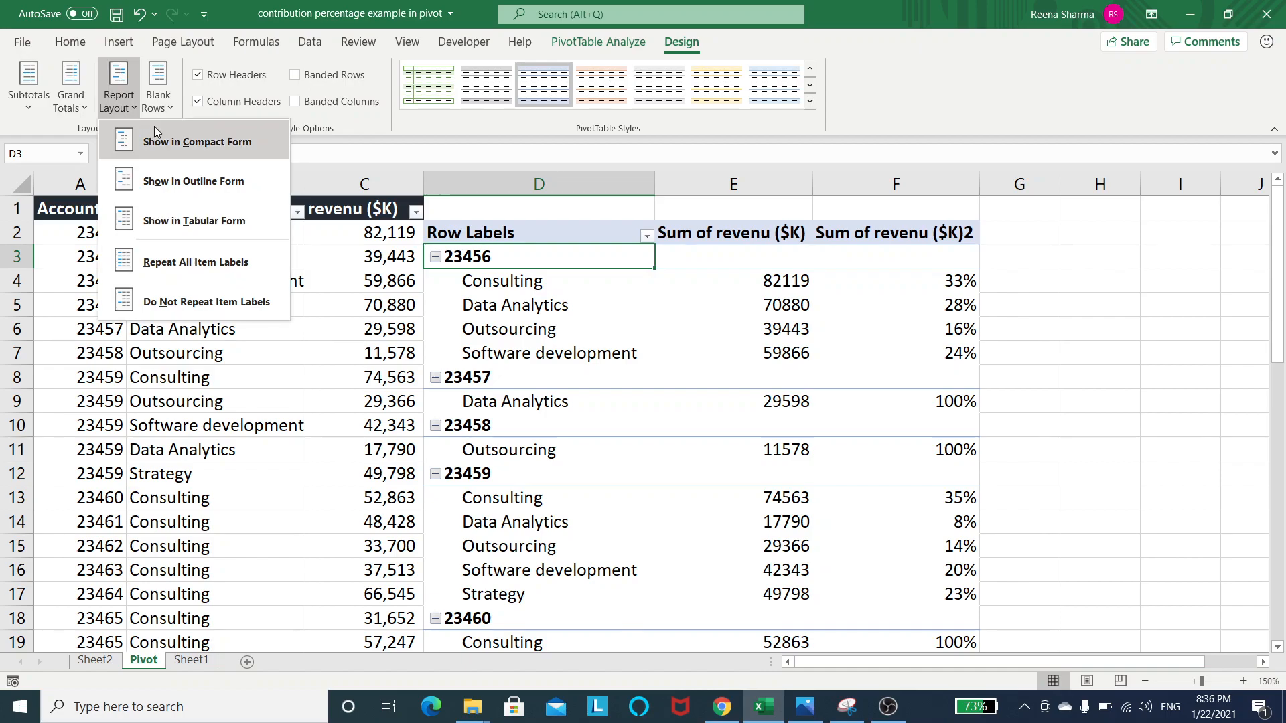
left_click(233, 226)
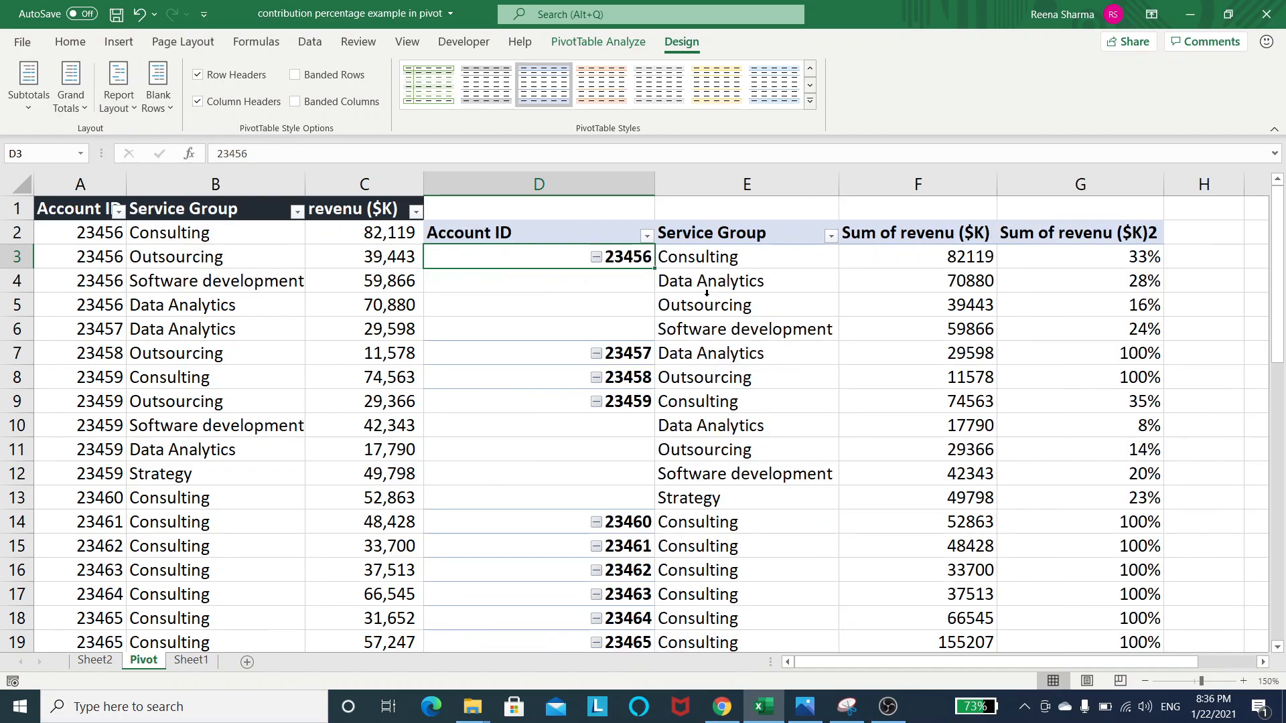
left_click(131, 107)
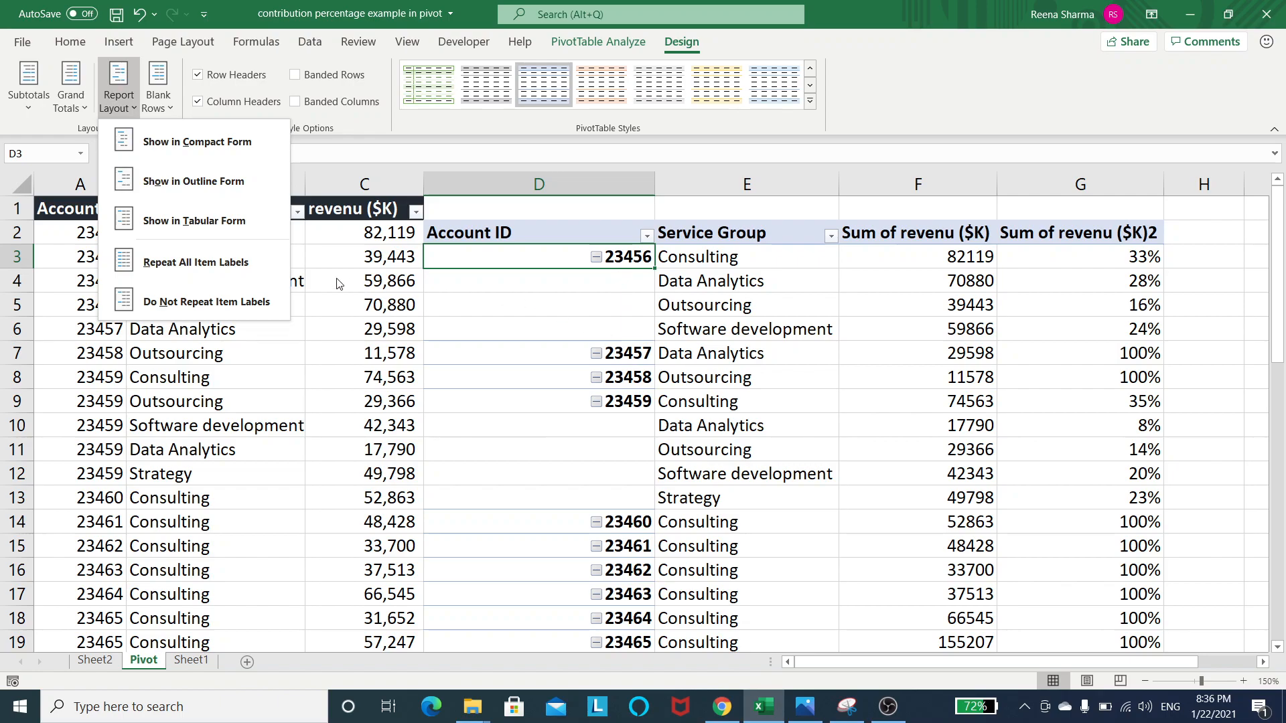
left_click(215, 258)
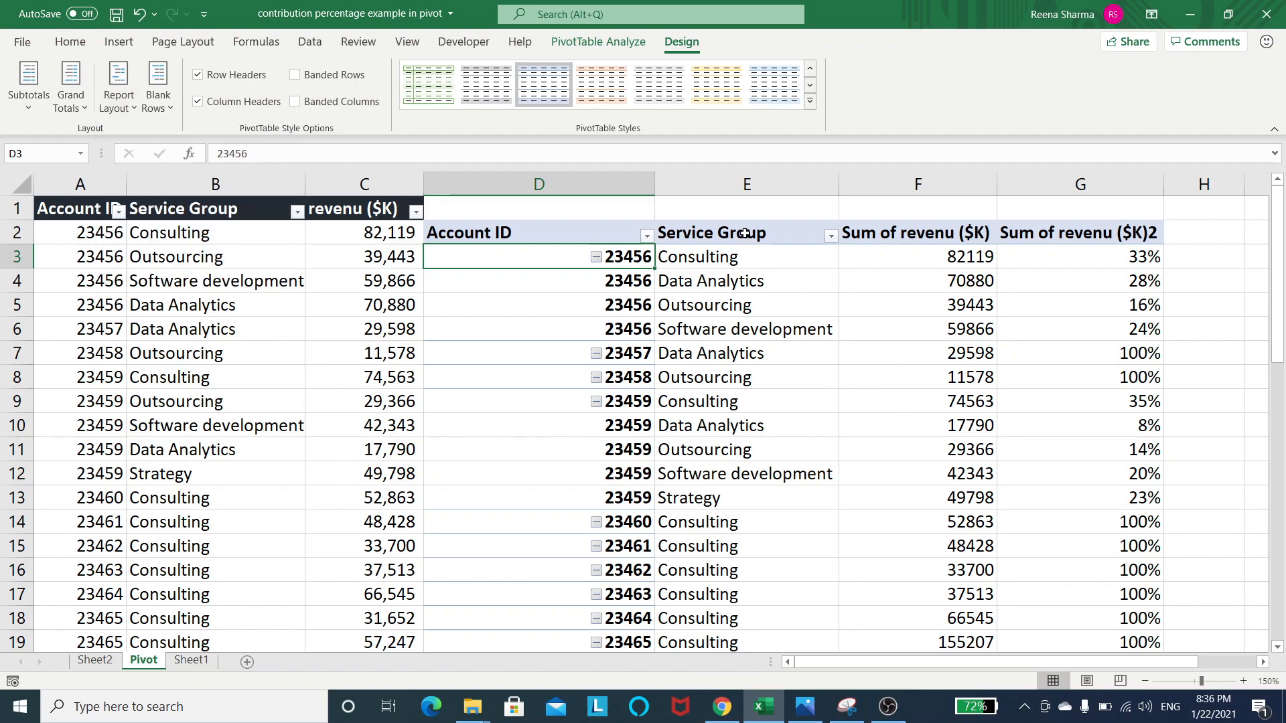
left_click(809, 101)
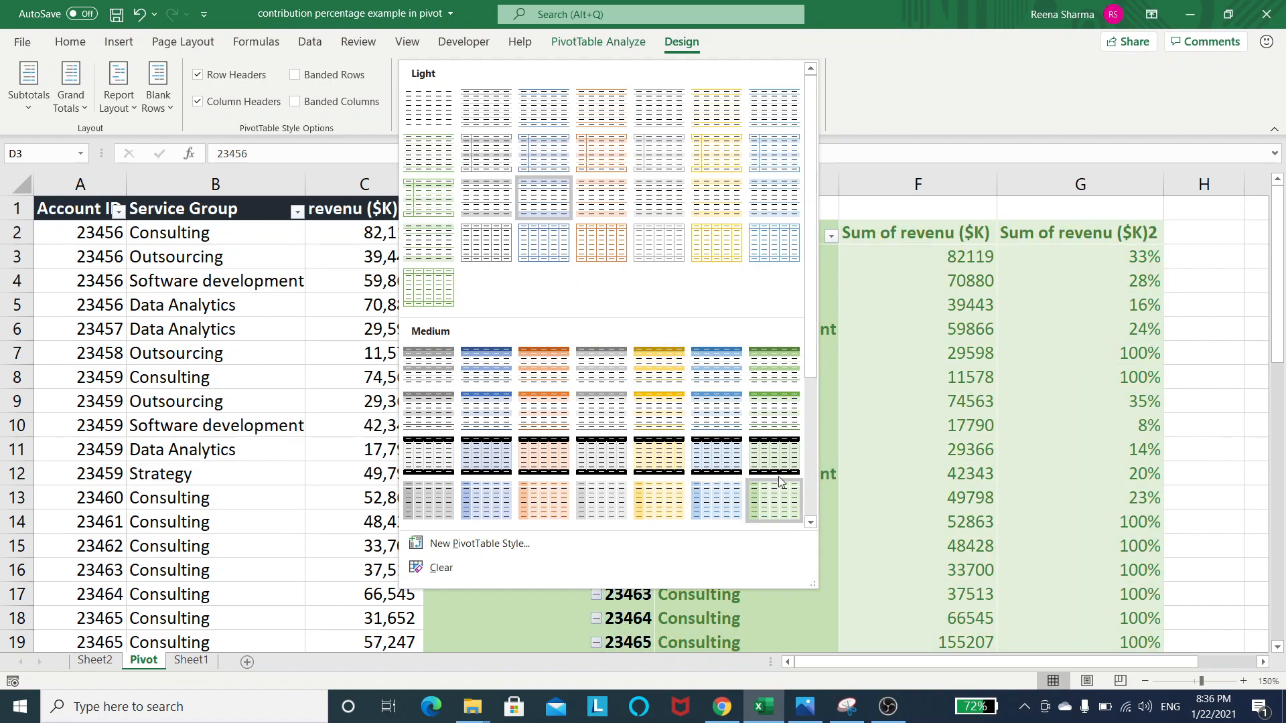
left_click(896, 109)
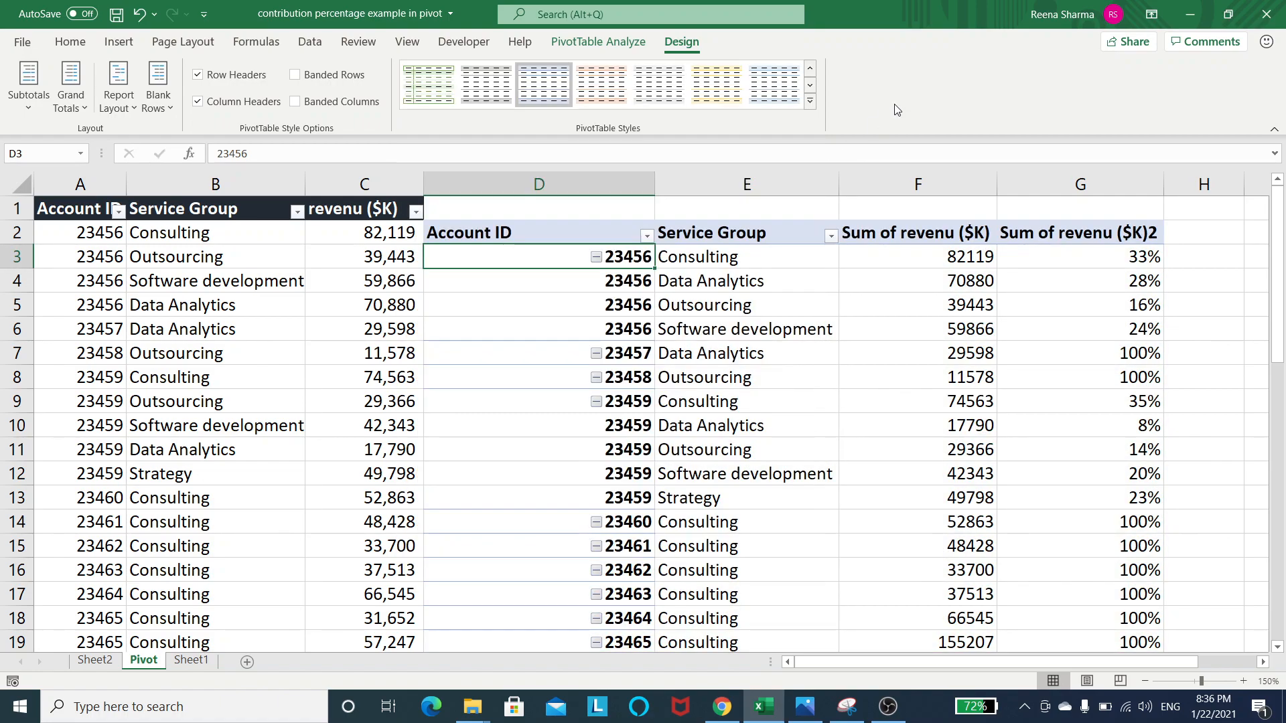
left_click(1206, 294)
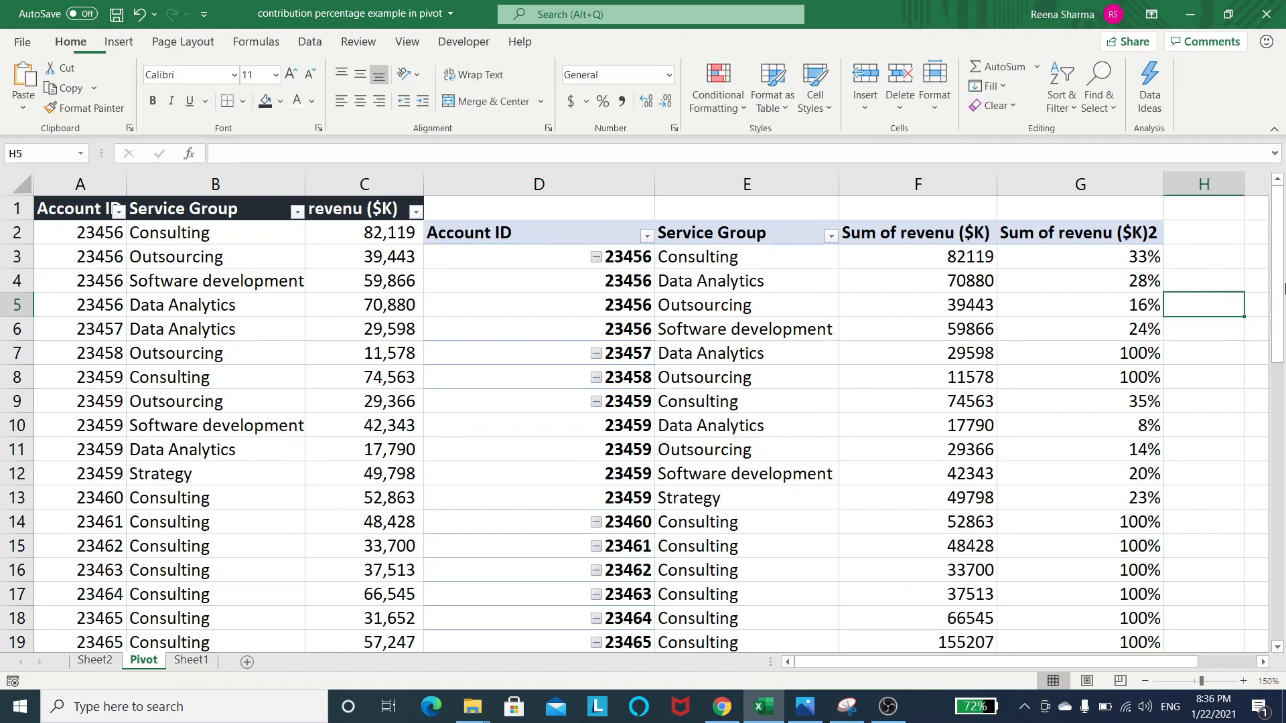
left_click_drag(1277, 289, 1273, 224)
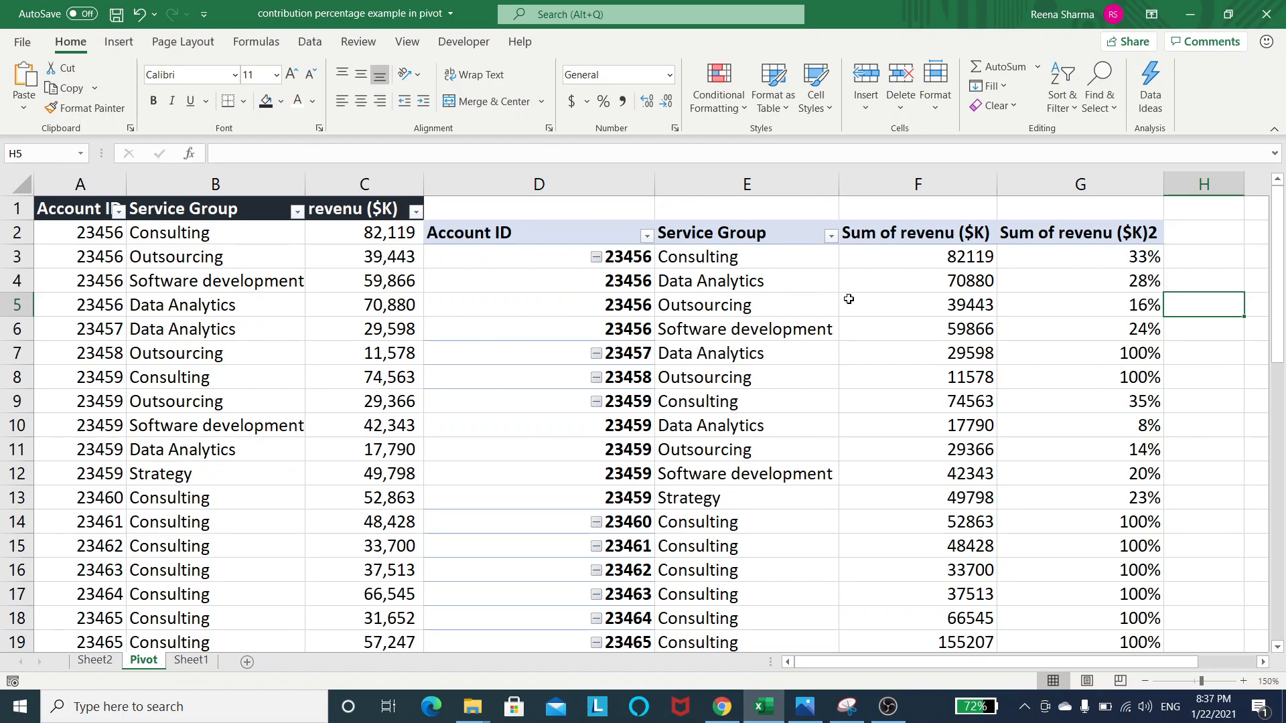
mouse_move(1124, 414)
mouse_move(1119, 318)
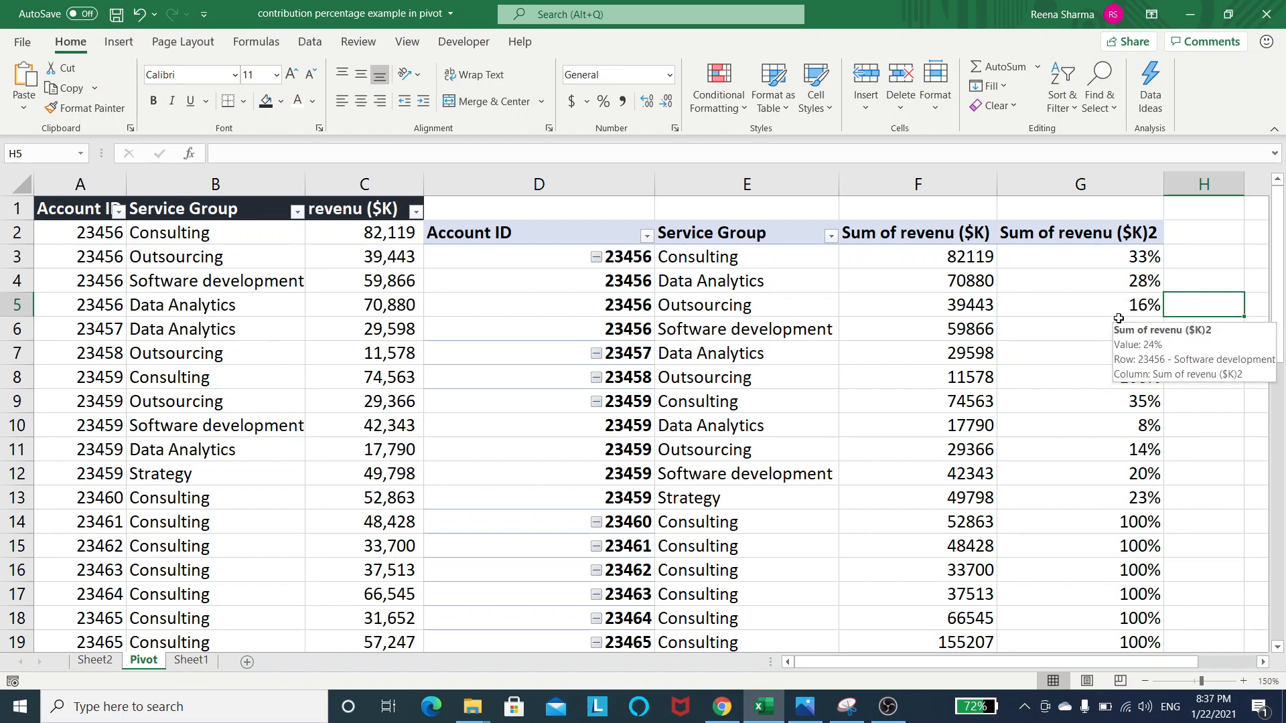